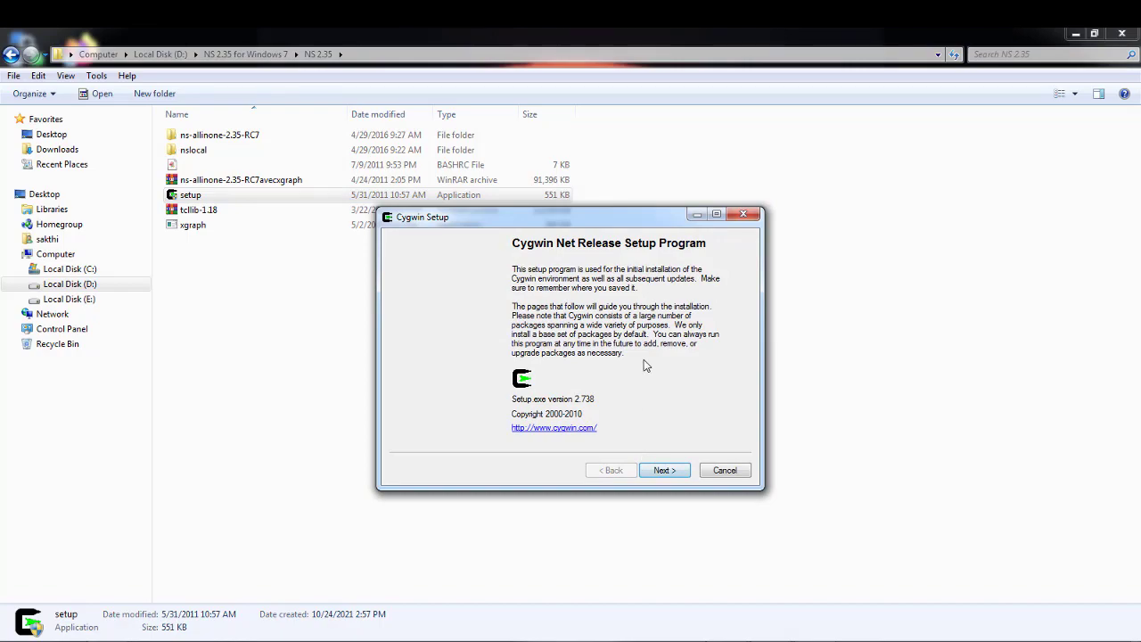
Step: Set up Cygwin to install from a local directory into C:\cygwin for all users
left_click(1074, 34)
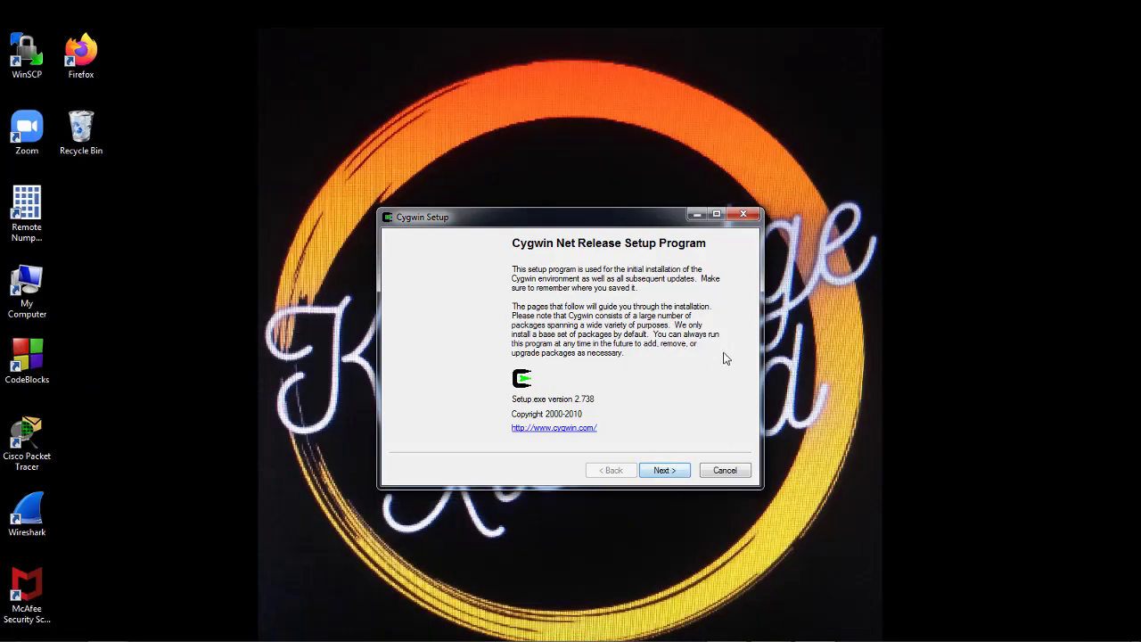
left_click(665, 471)
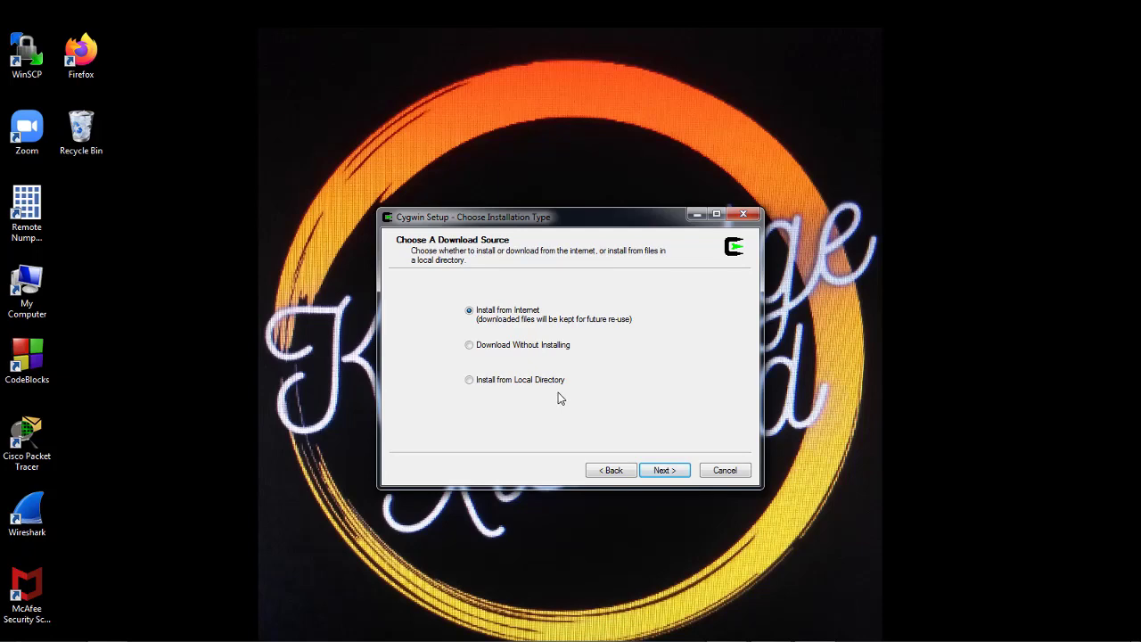
left_click(470, 381)
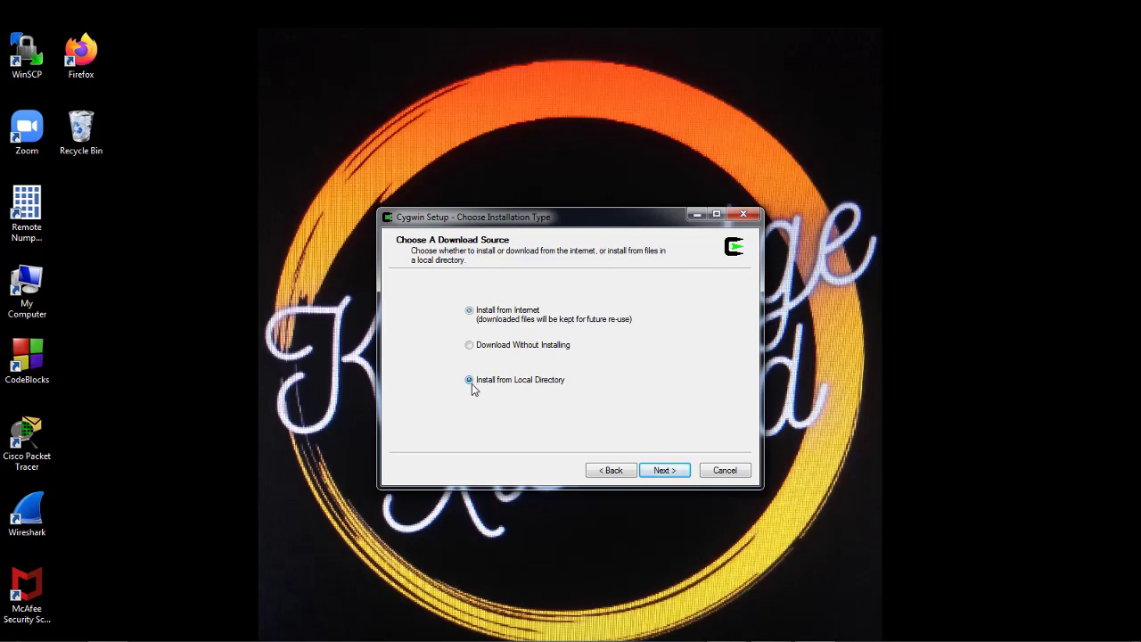
left_click(665, 471)
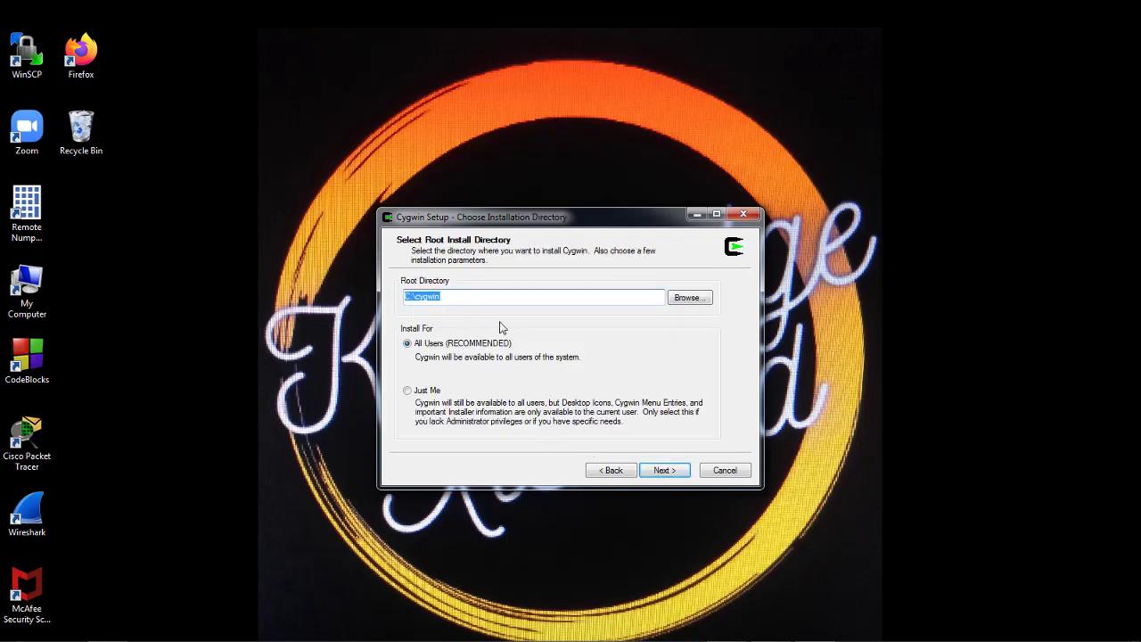
left_click(665, 470)
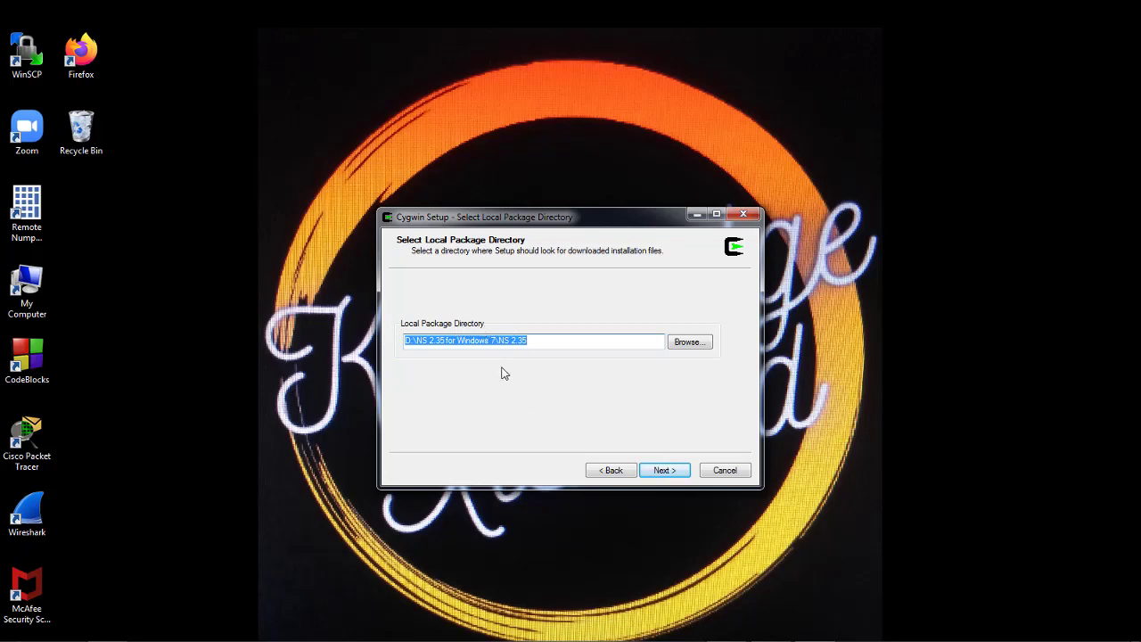
Step: Set the local package directory to the release folder inside NS 2.35\nslocal on drive D and continue to package selection
left_click(699, 346)
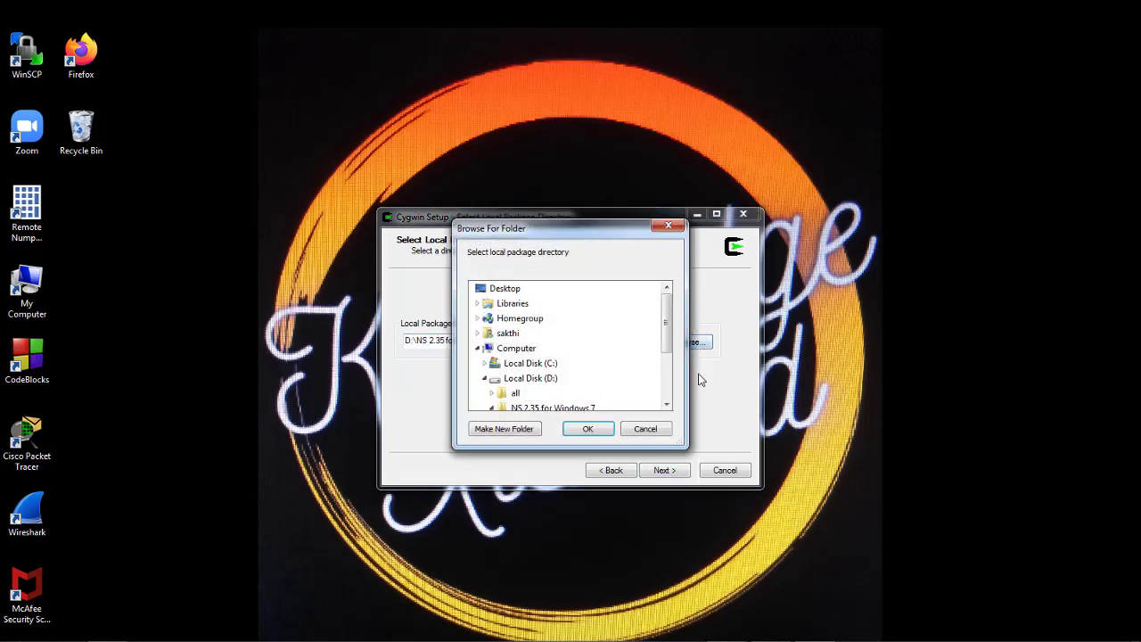
left_click(667, 406)
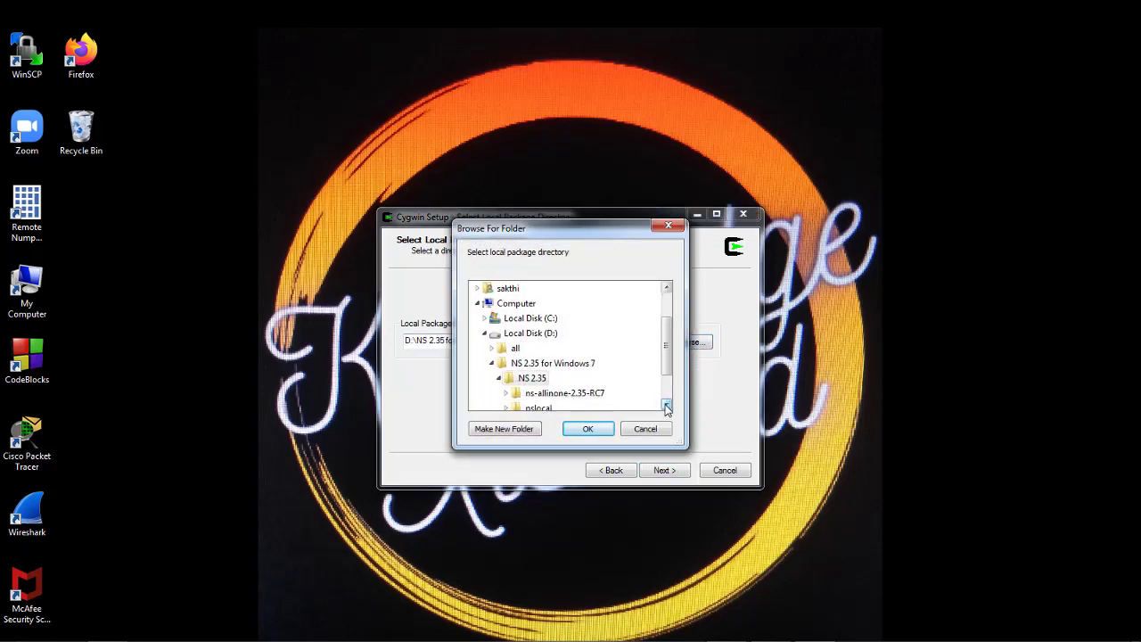
left_click(667, 407)
left_click(667, 407)
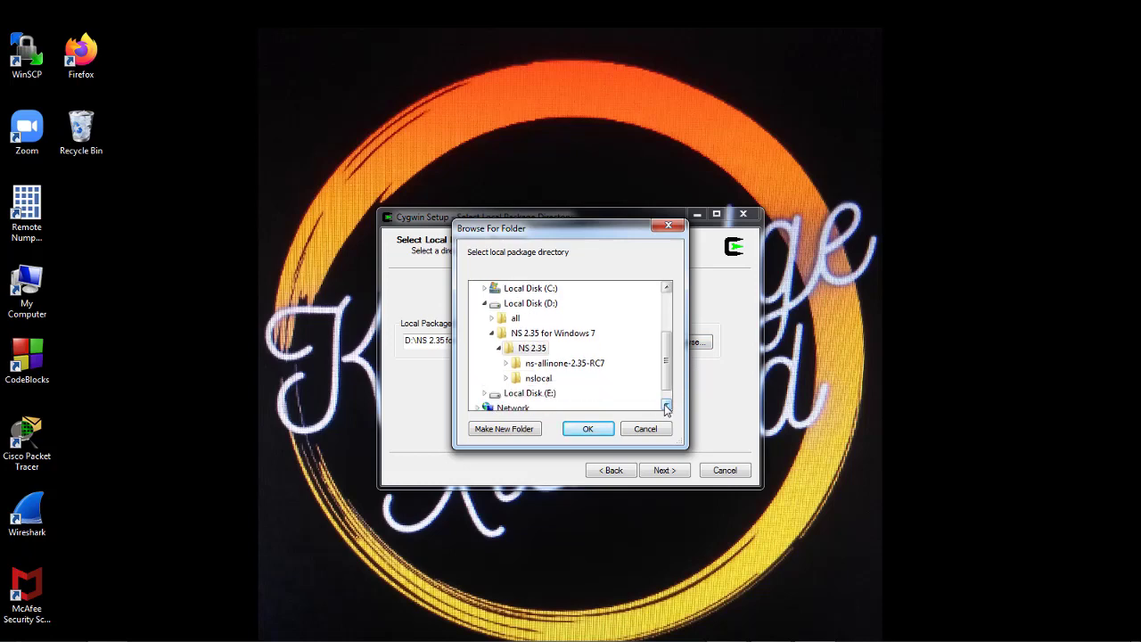
left_click(538, 348)
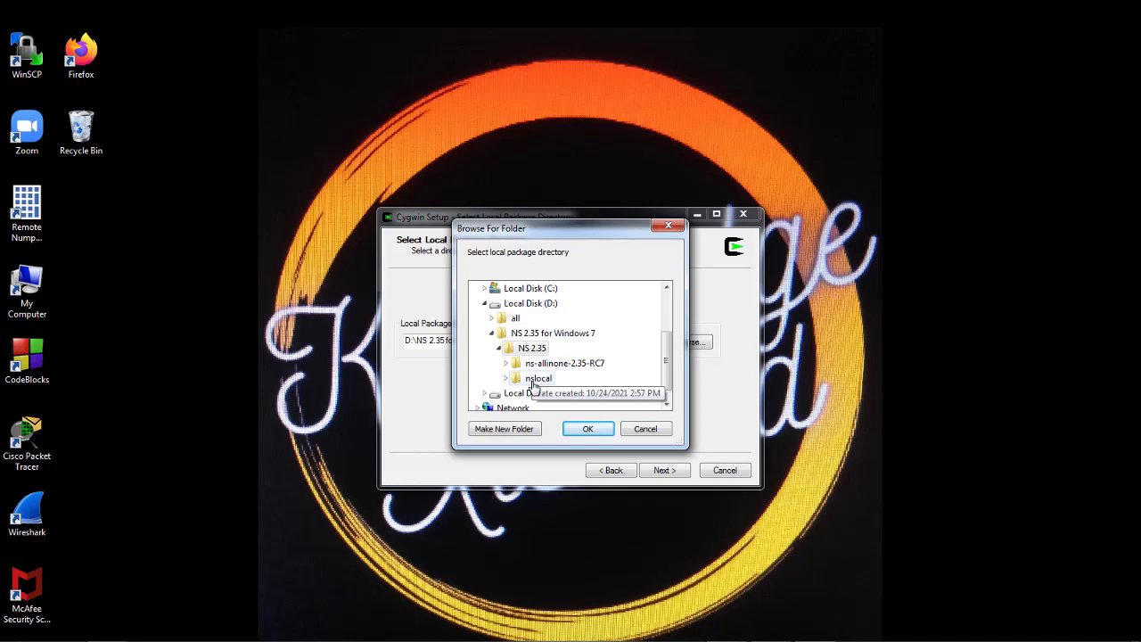
left_click(535, 382)
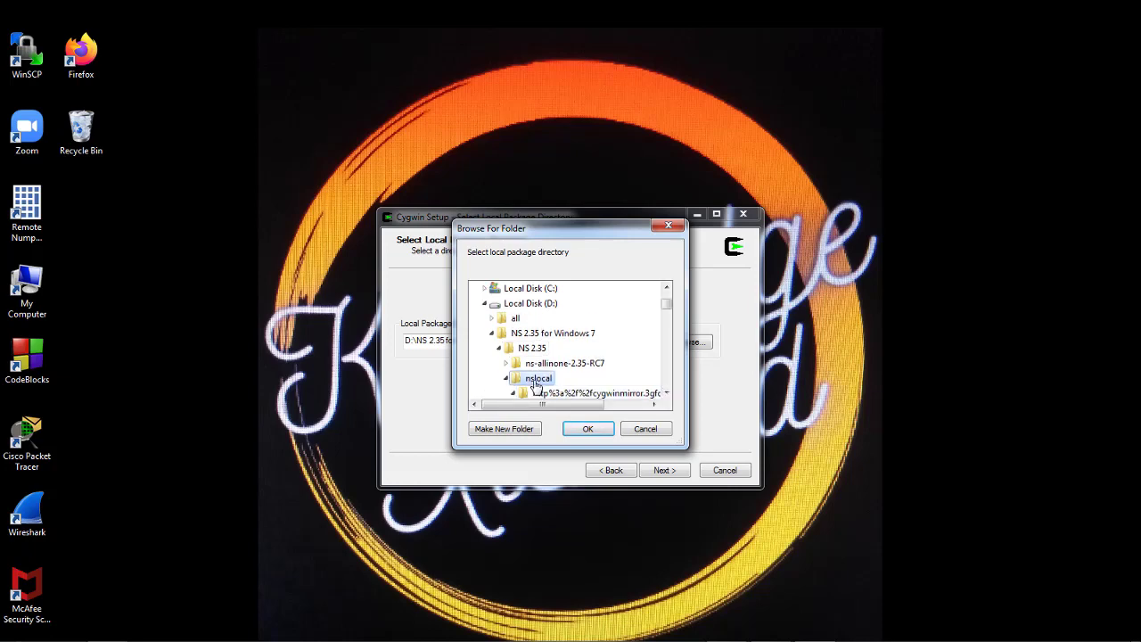
left_click(667, 393)
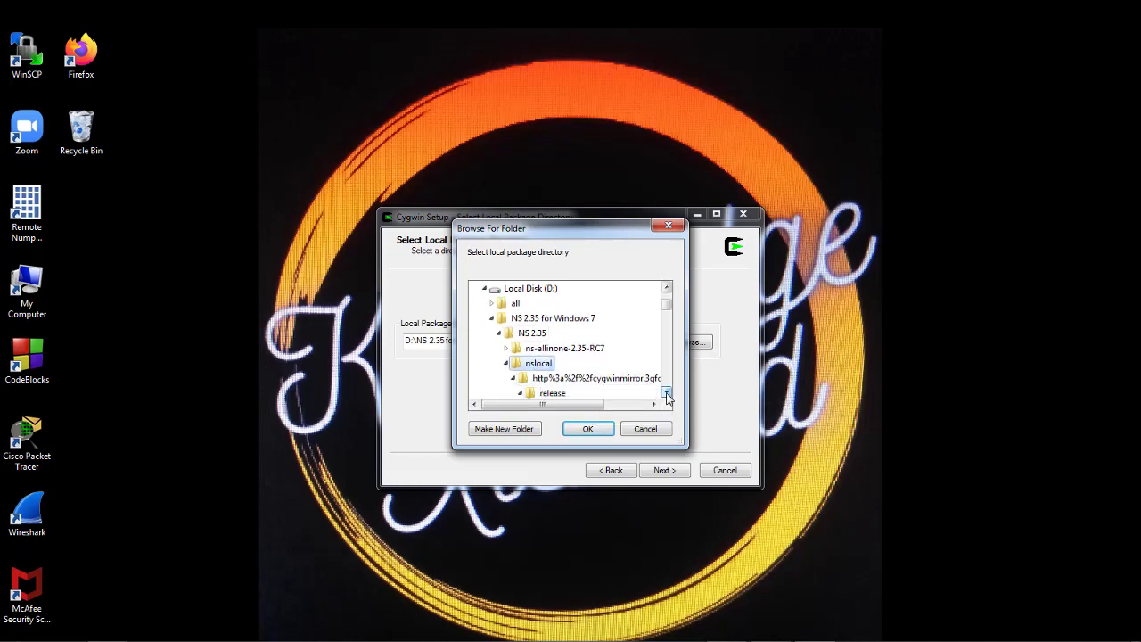
left_click(667, 393)
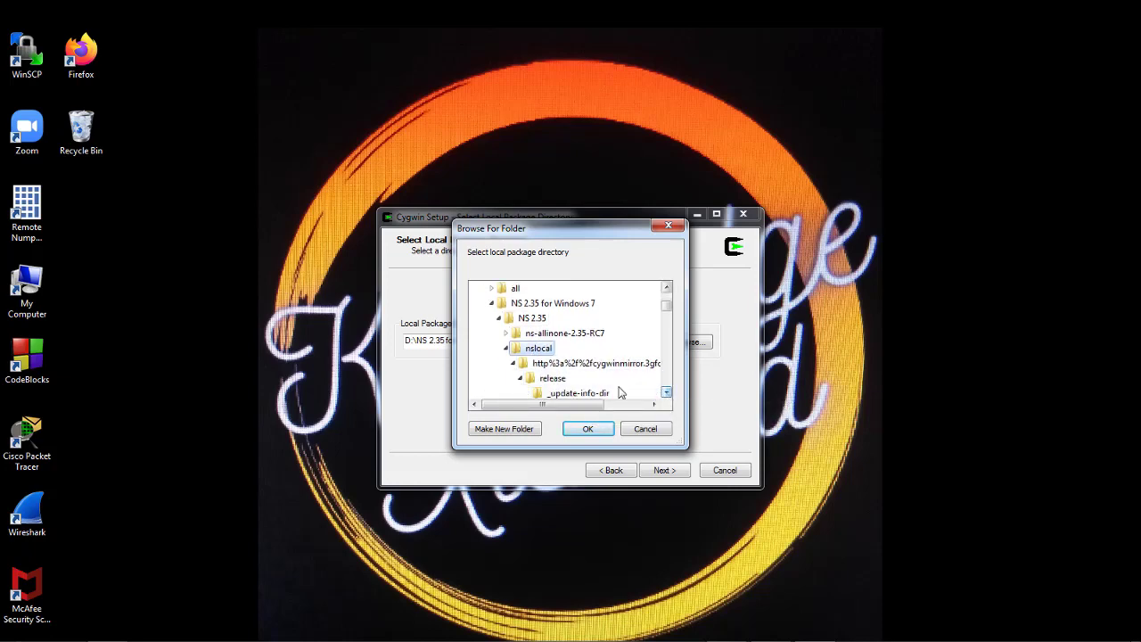
left_click(557, 382)
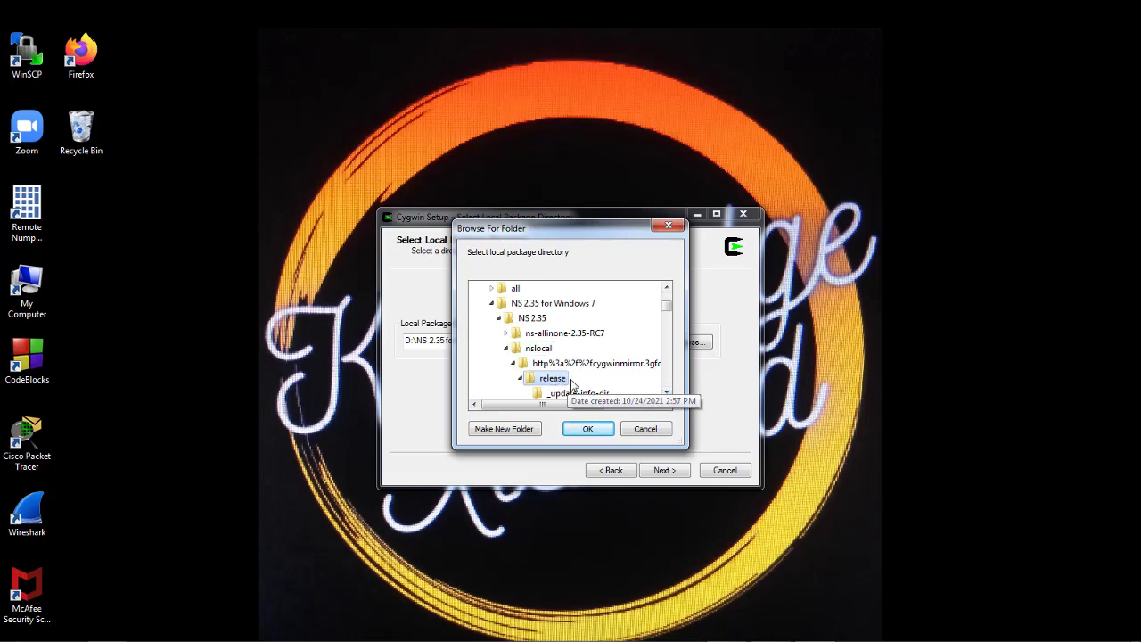
left_click(588, 430)
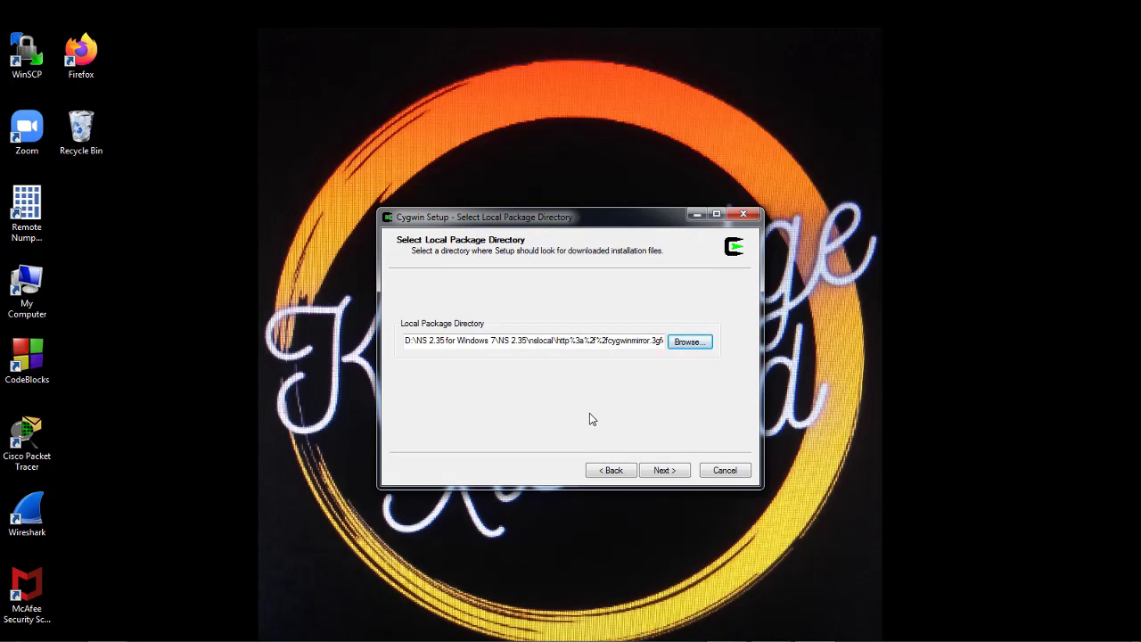
left_click(665, 470)
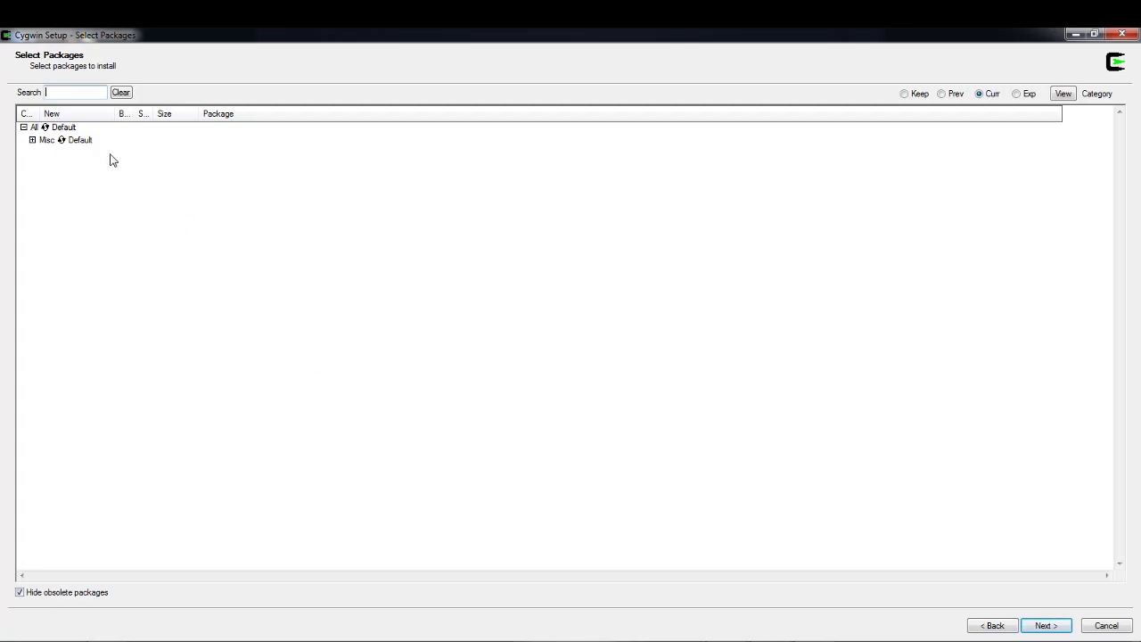
Step: Change the Default install setting of the All category and start the package installation
left_click(62, 127)
left_click(1045, 626)
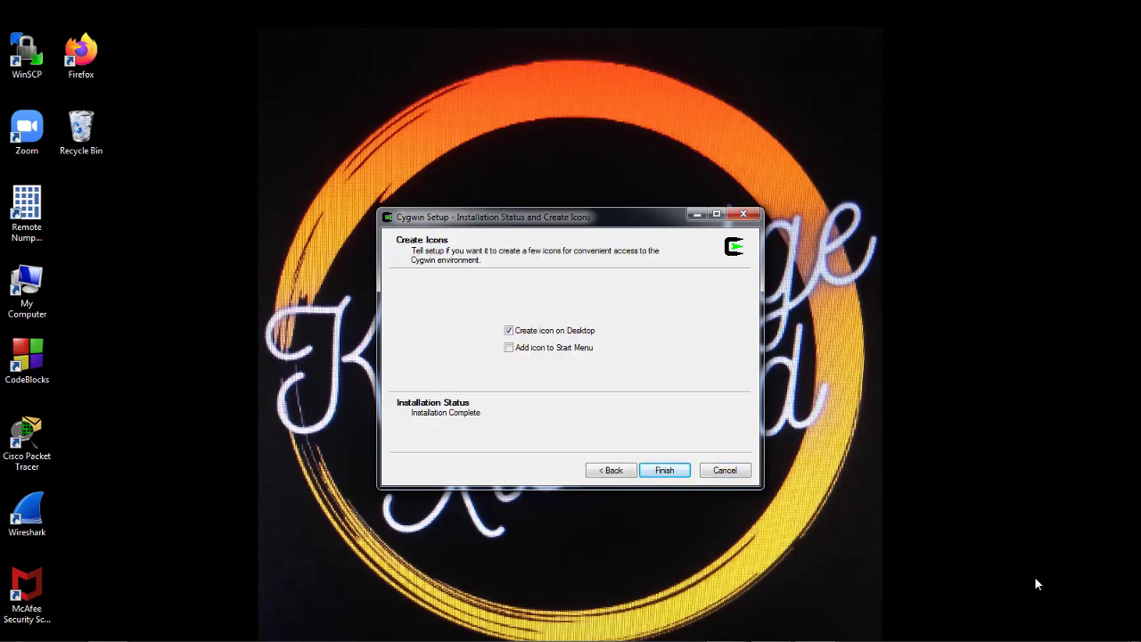
Step: Finish the setup with both the desktop and Start Menu icons, and dismiss the compatibility assistant
left_click(509, 349)
left_click(664, 471)
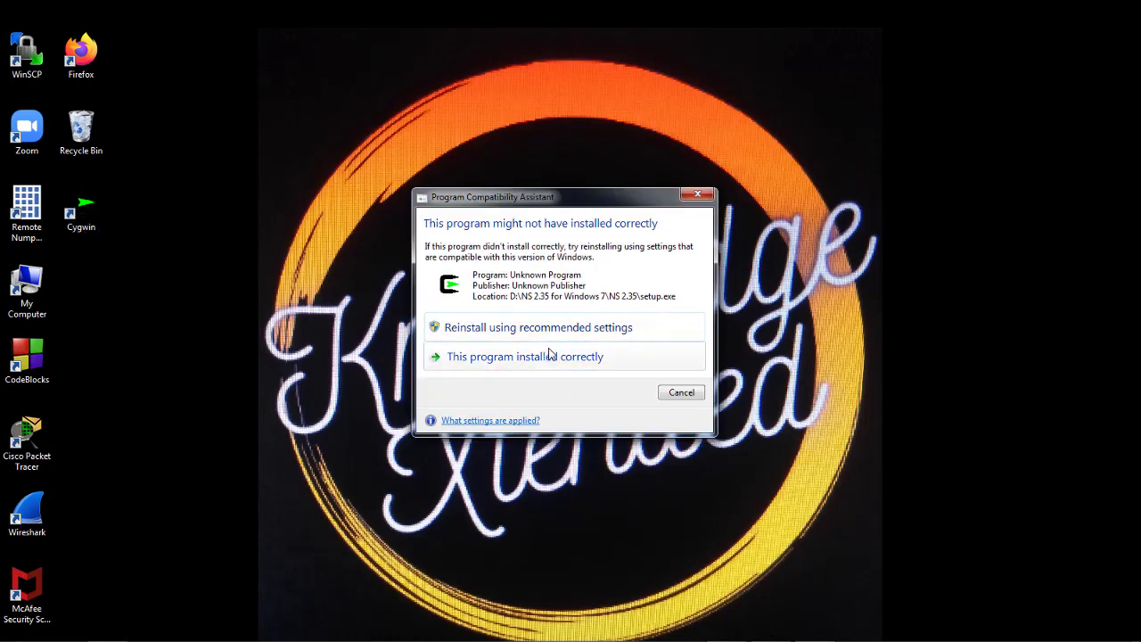
left_click(695, 197)
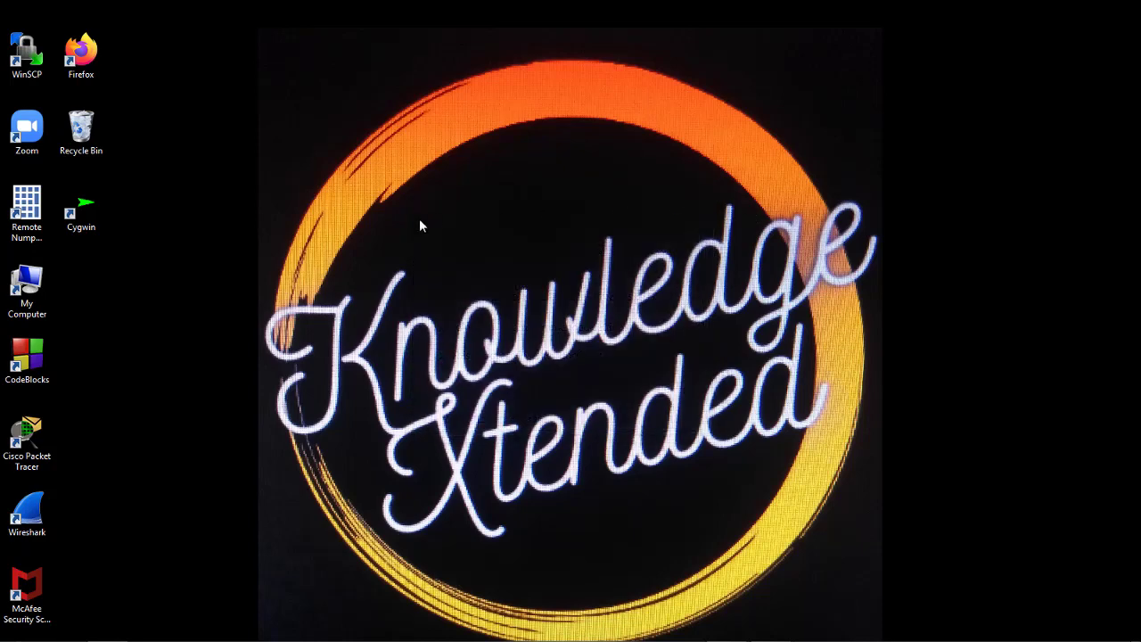
Step: Launch Cygwin from the desktop once so it creates the user's home files, and close the terminal
left_click(85, 225)
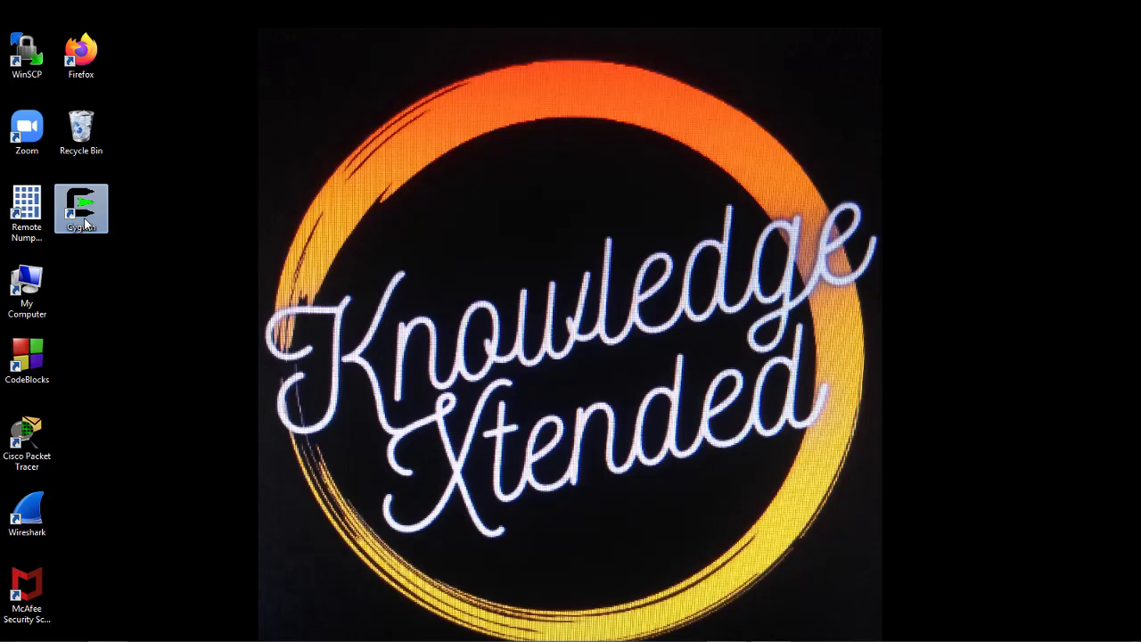
double_click(82, 219)
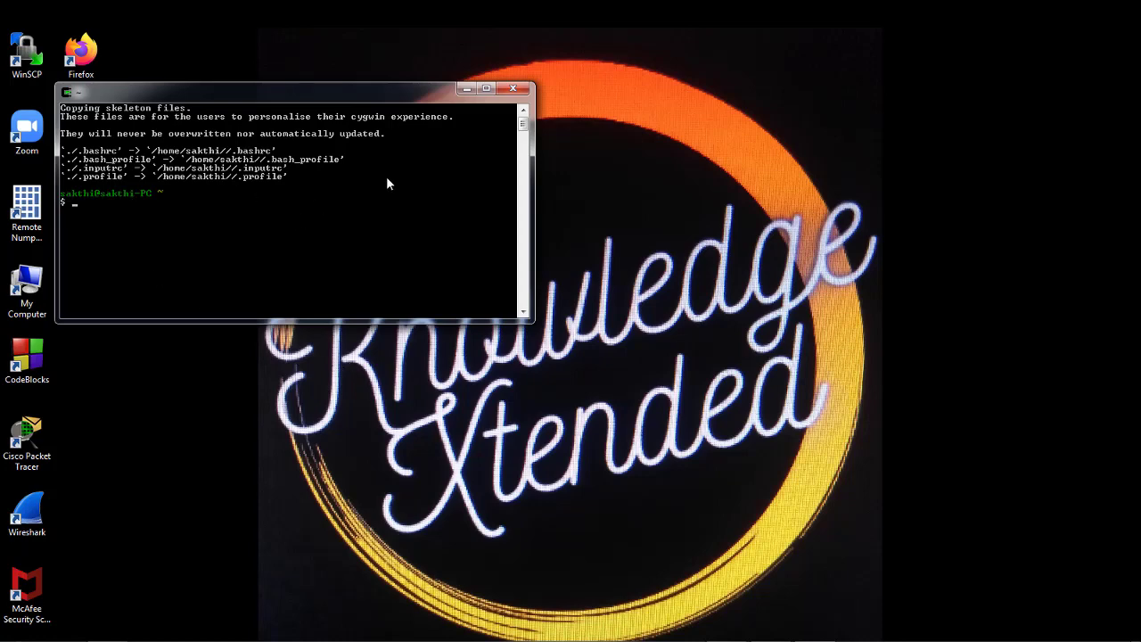
left_click(516, 89)
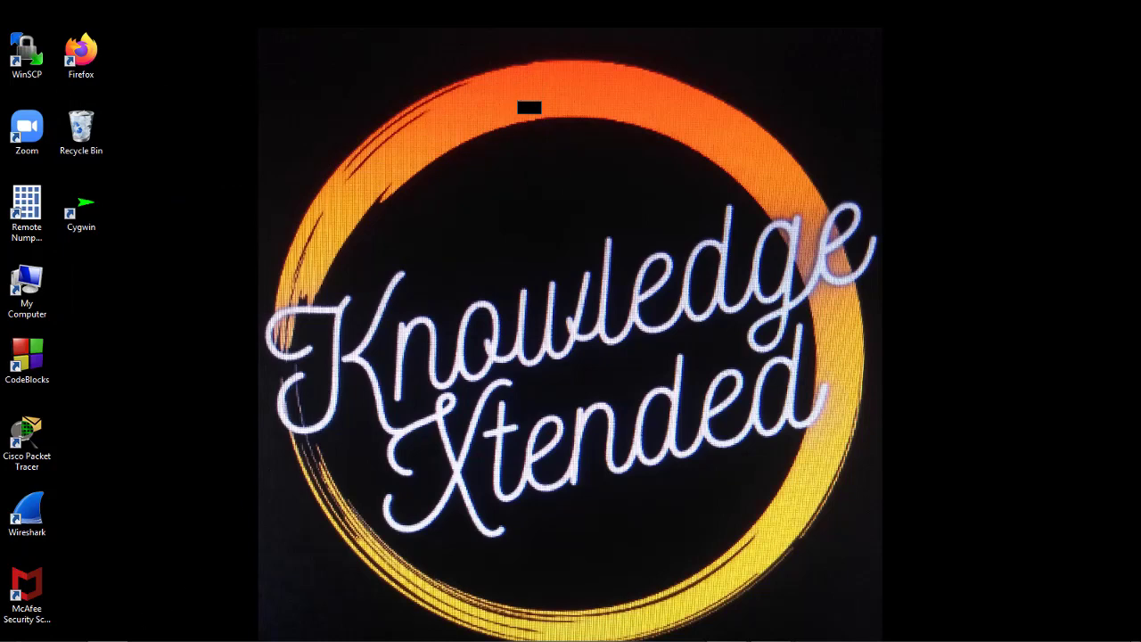
Step: In File Explorer, open the user's own folder inside C:\cygwin\home
left_click(103, 571)
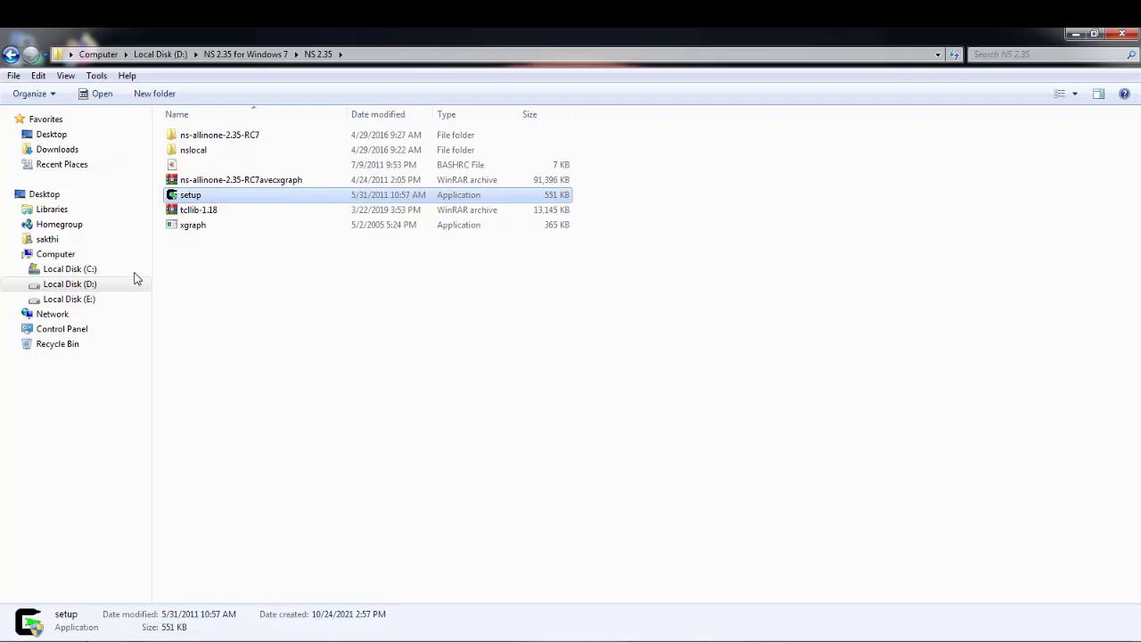
left_click(87, 269)
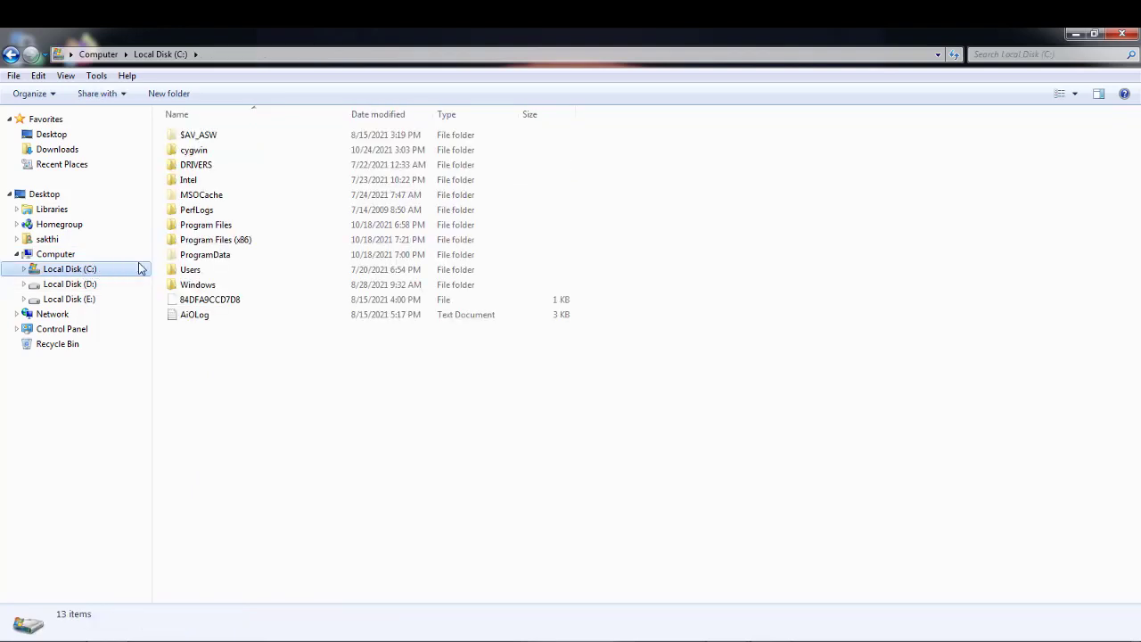
double_click(217, 153)
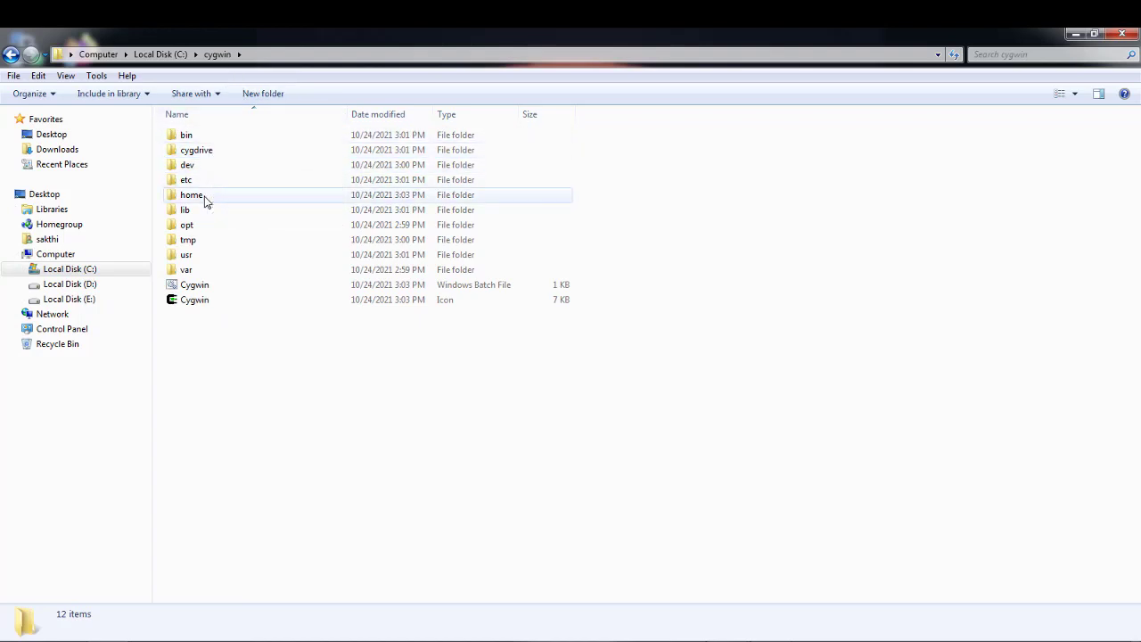
double_click(204, 198)
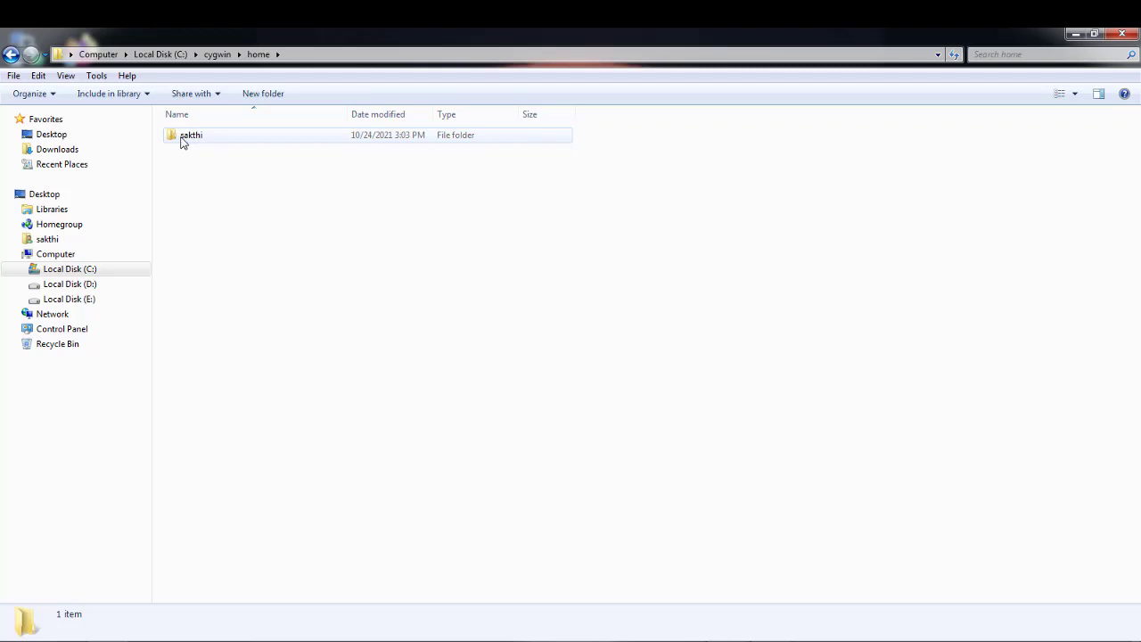
double_click(188, 139)
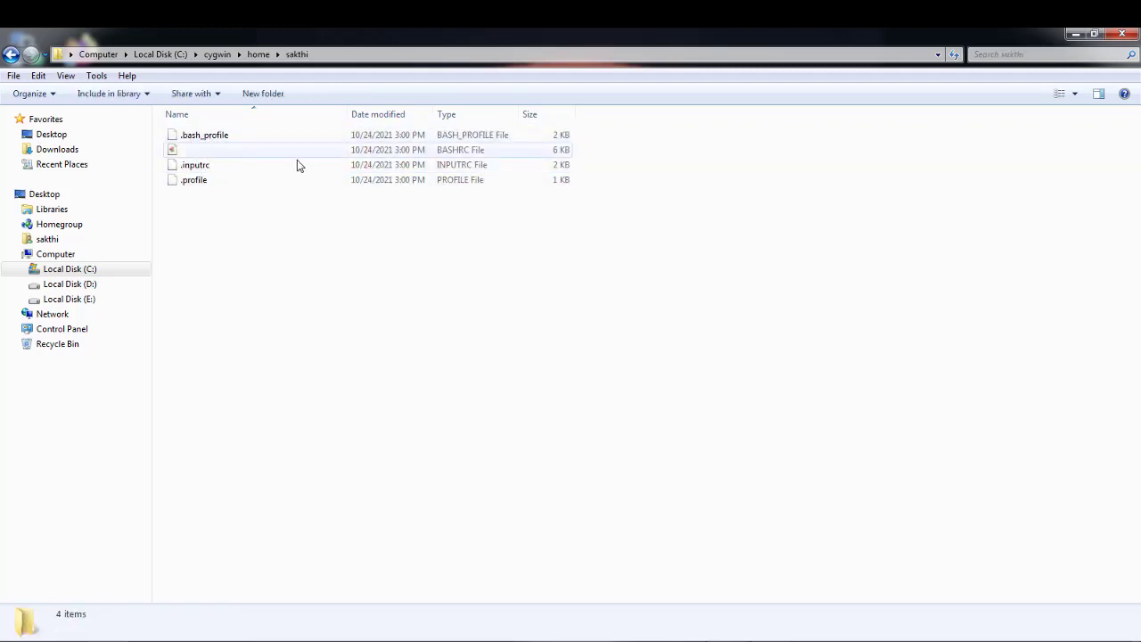
Step: Open the .bashrc file in EditPlus, review its contents through to the last line, and close it
left_click(224, 153)
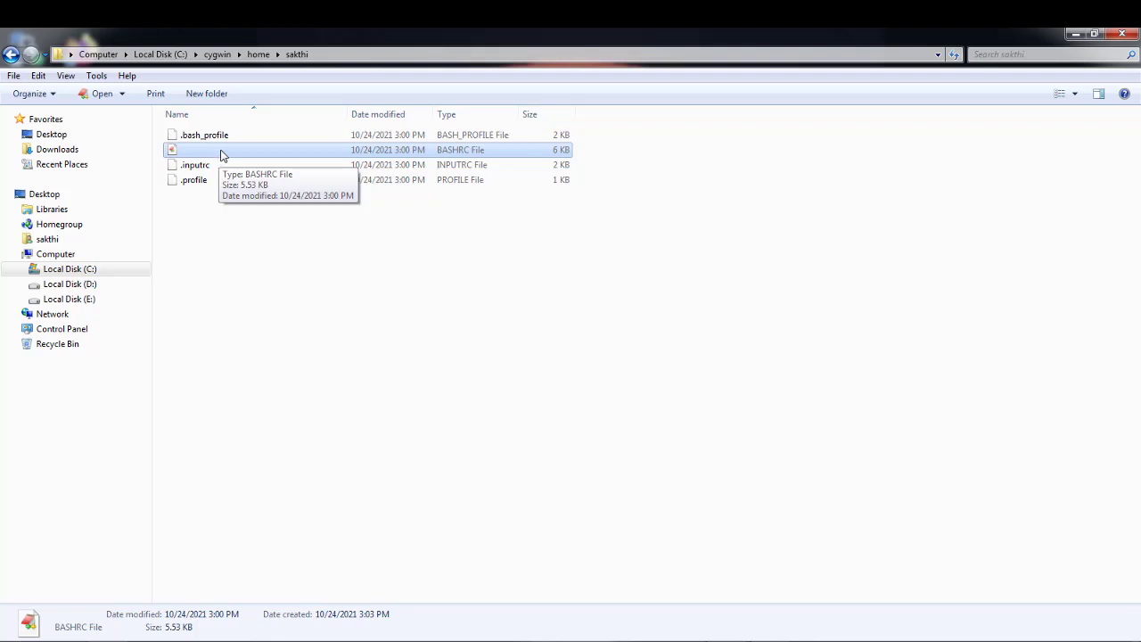
right_click(221, 152)
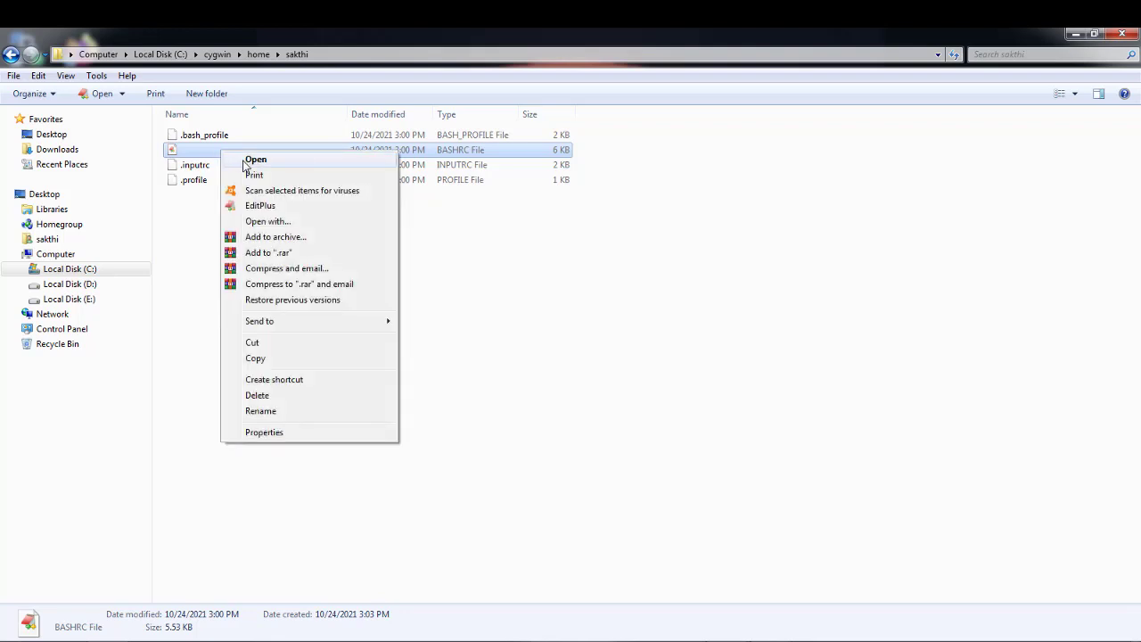
left_click(247, 160)
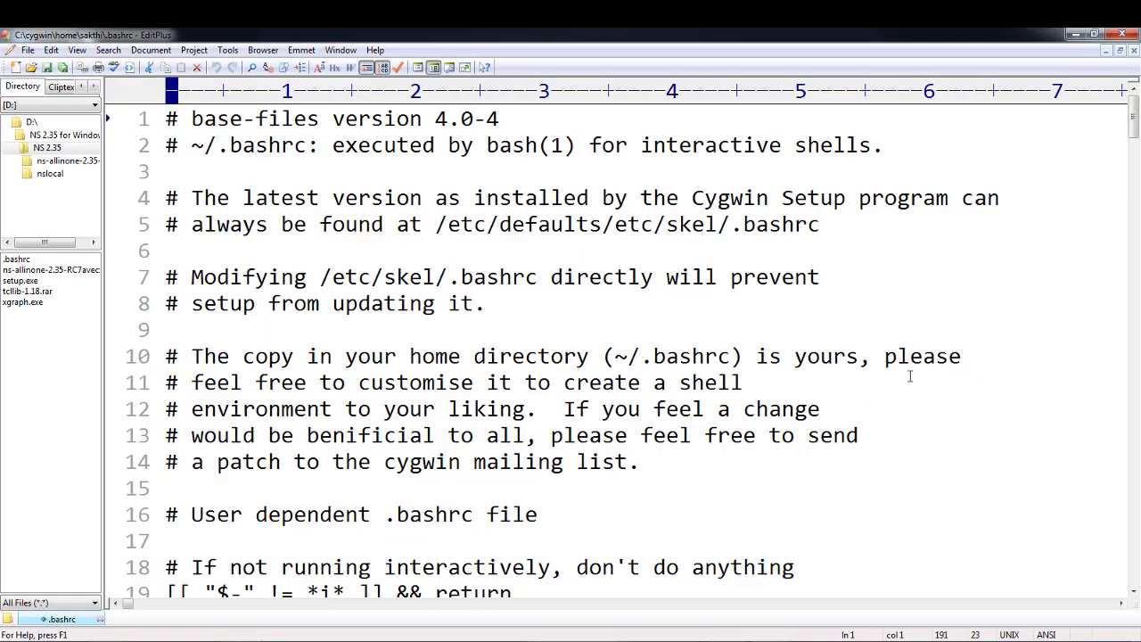
scroll(907, 378, "down", 12)
scroll(906, 378, "down", 1)
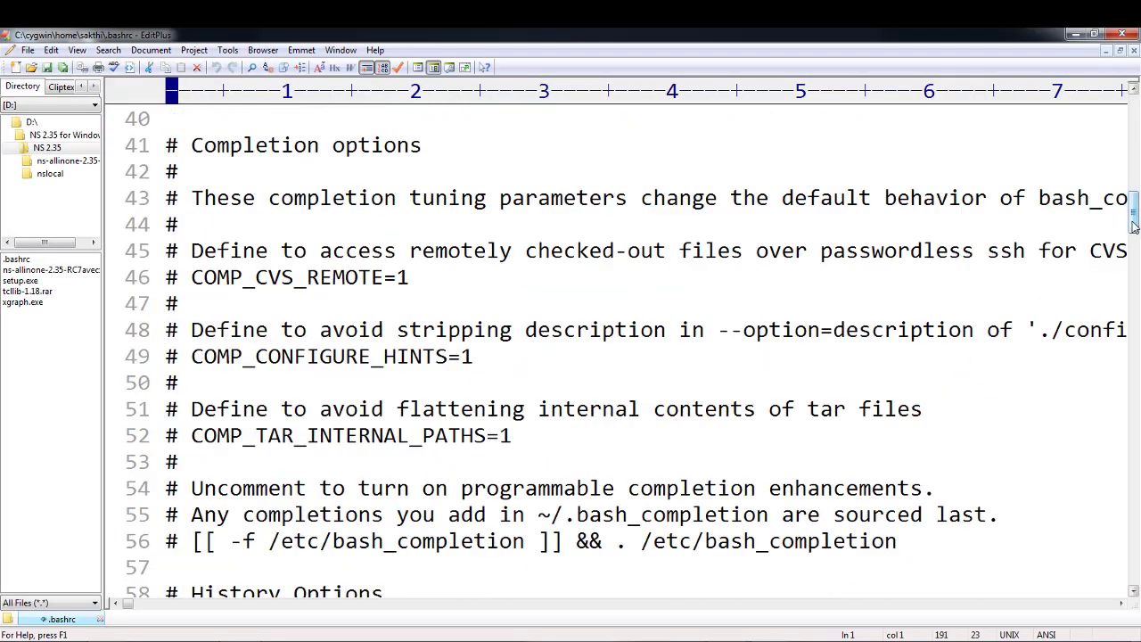
left_click_drag(1133, 227, 1135, 559)
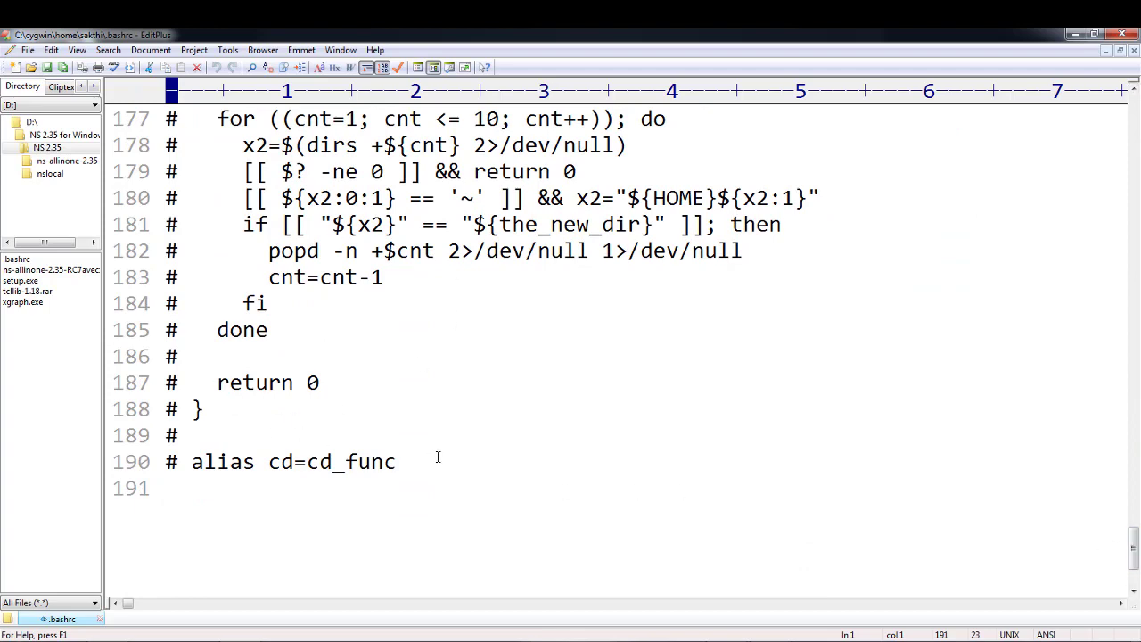
scroll(437, 458, "up", 1)
scroll(438, 457, "down", 2)
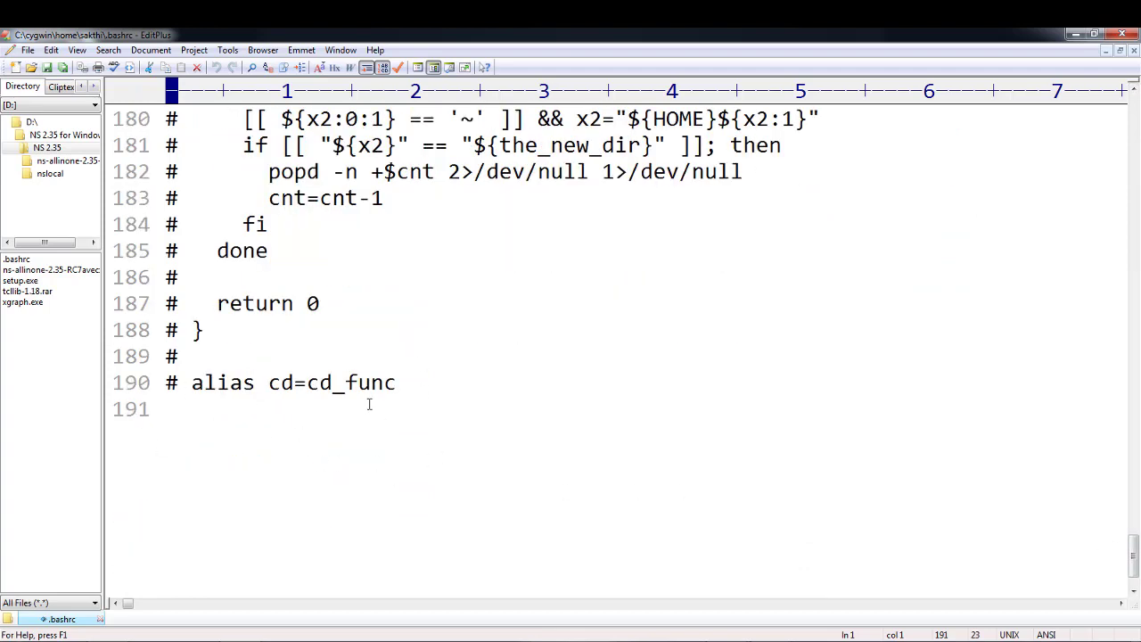
left_click(1125, 36)
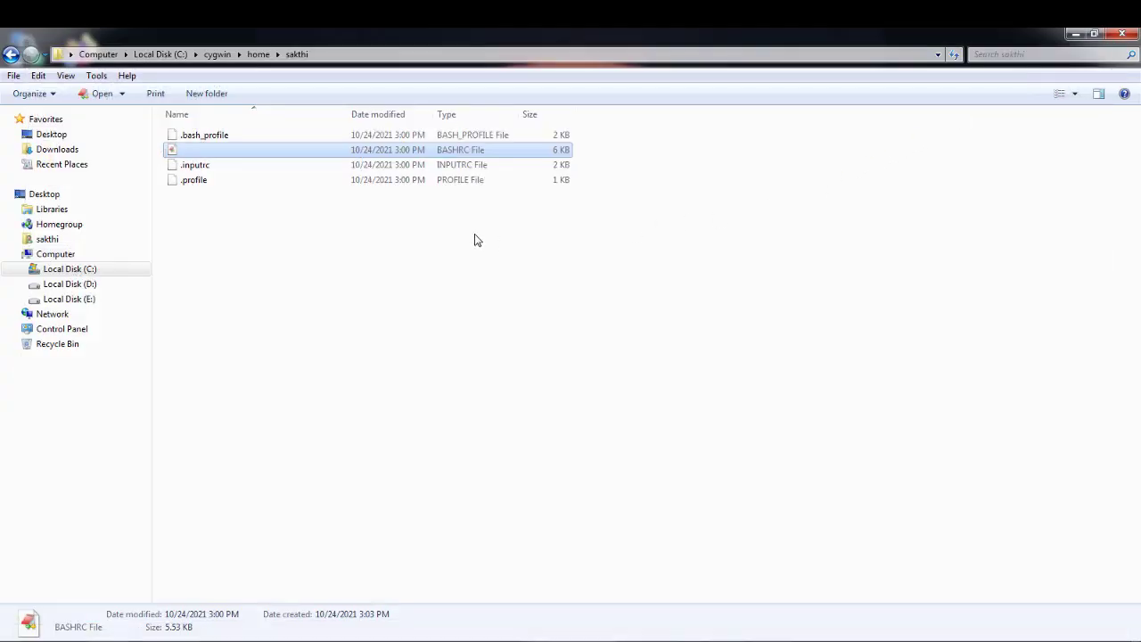
Step: Create a folder in C:\cygwin\home, giving it the person's name used in the home paths of the NS 2.35 package's .bashrc
left_click(10, 55)
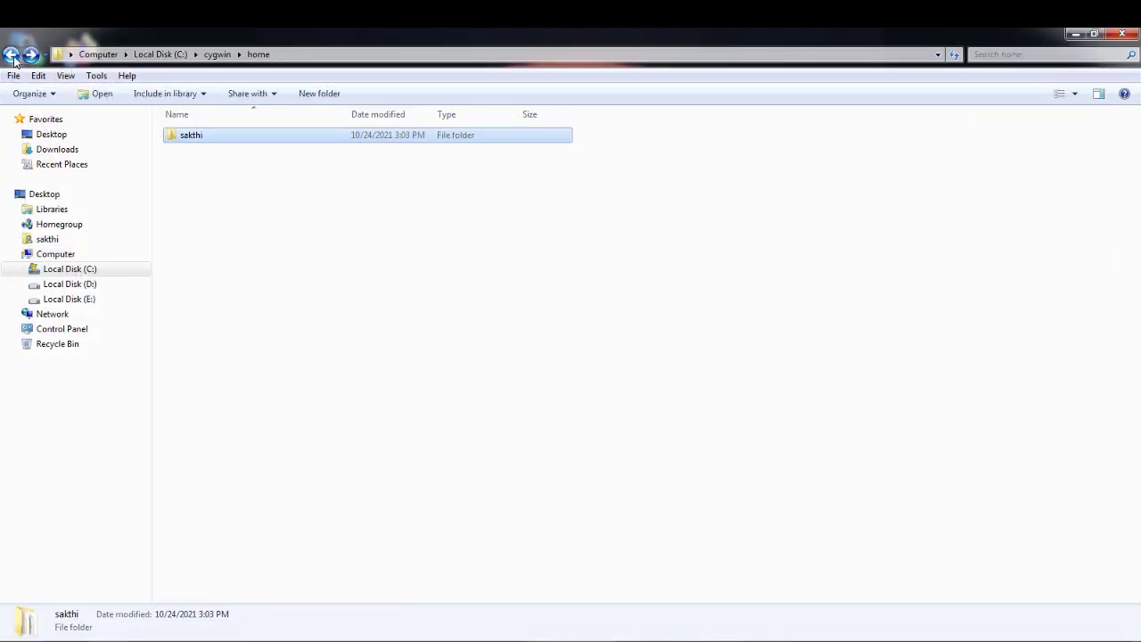
left_click(318, 94)
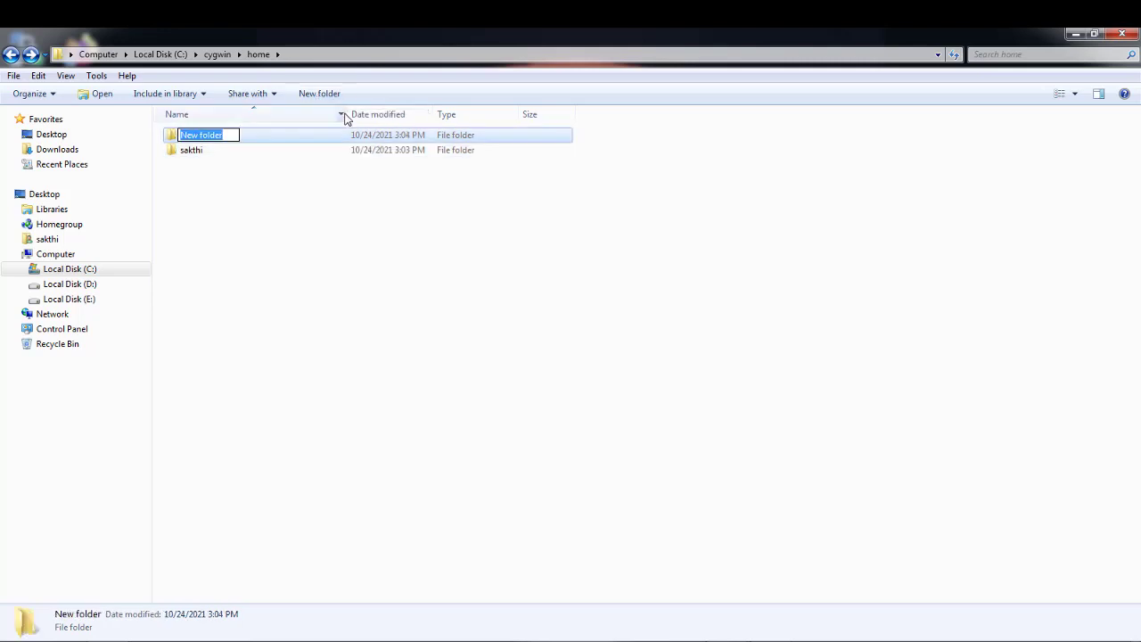
type("N")
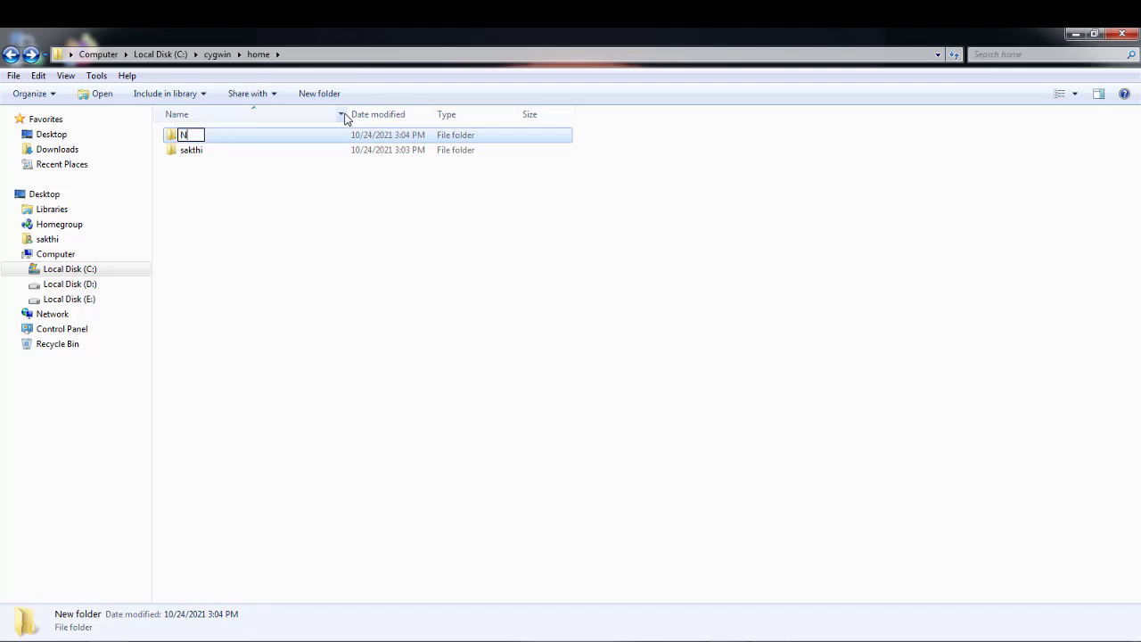
type("oureddine")
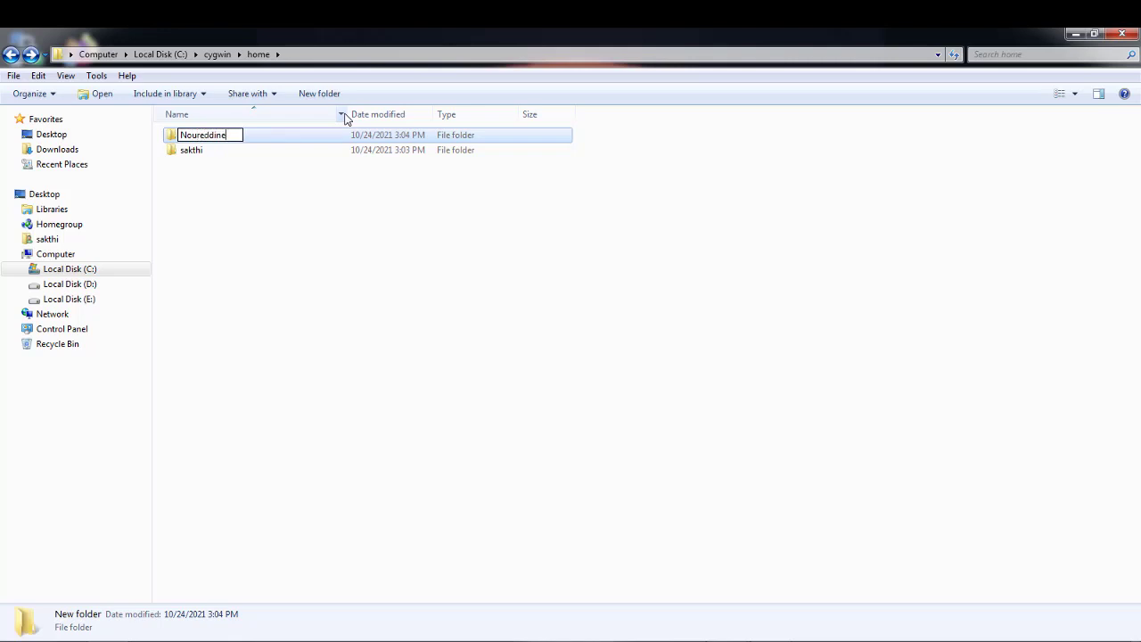
left_click(330, 175)
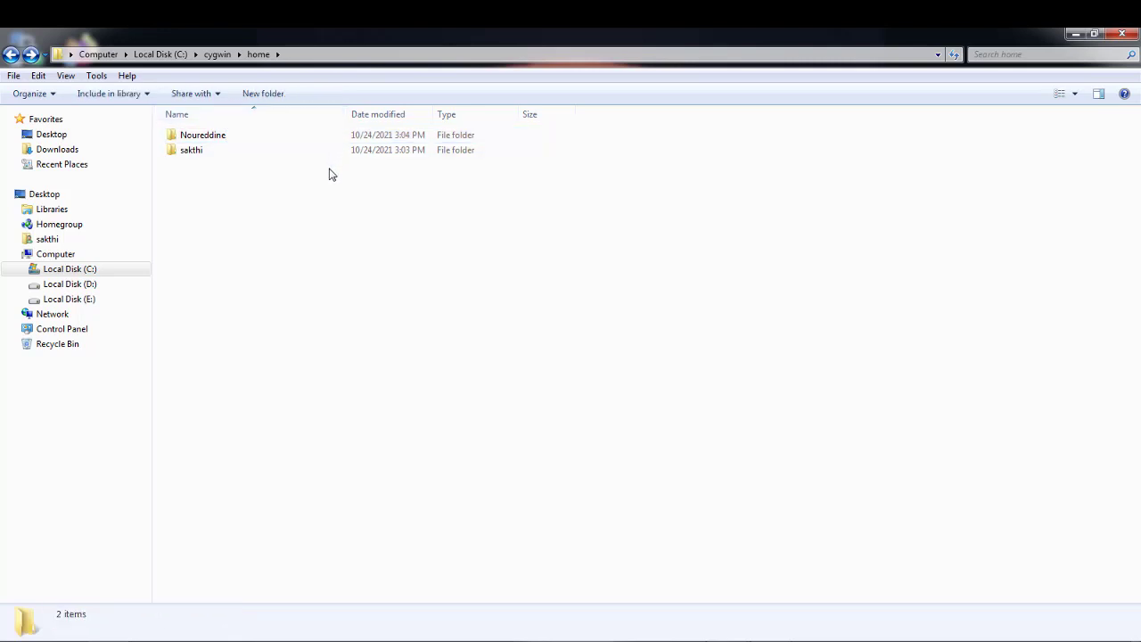
left_click(254, 146)
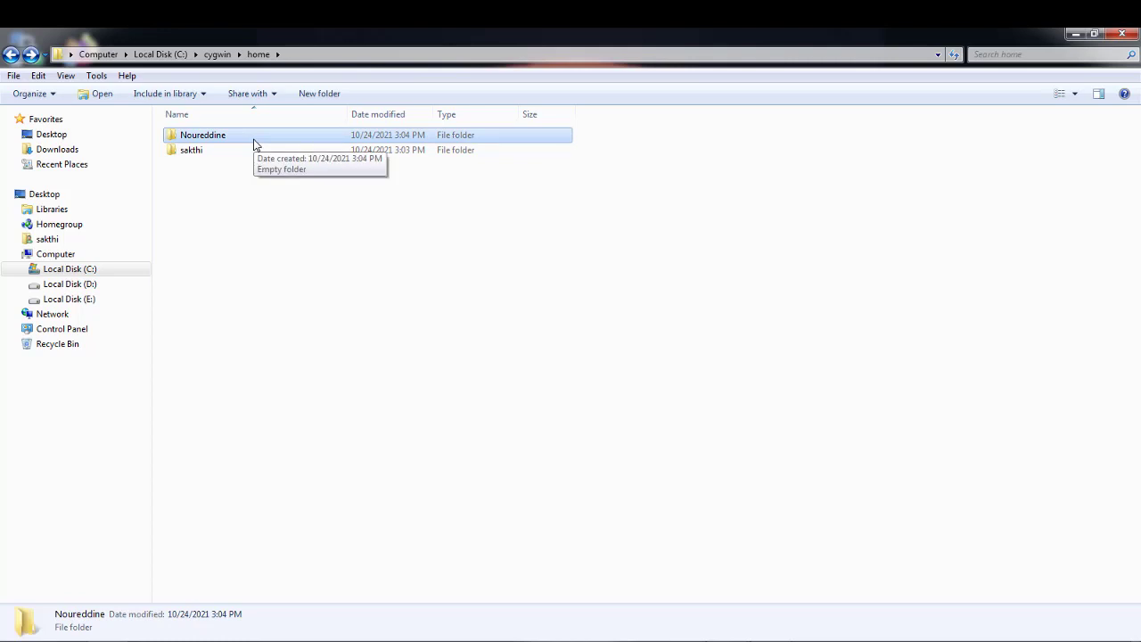
Step: Copy the ns-allinone-2.35-RC7 folder from D:\NS 2.35 for Windows 7\NS 2.35 into the newly created folder inside C:\cygwin\home
left_click(69, 283)
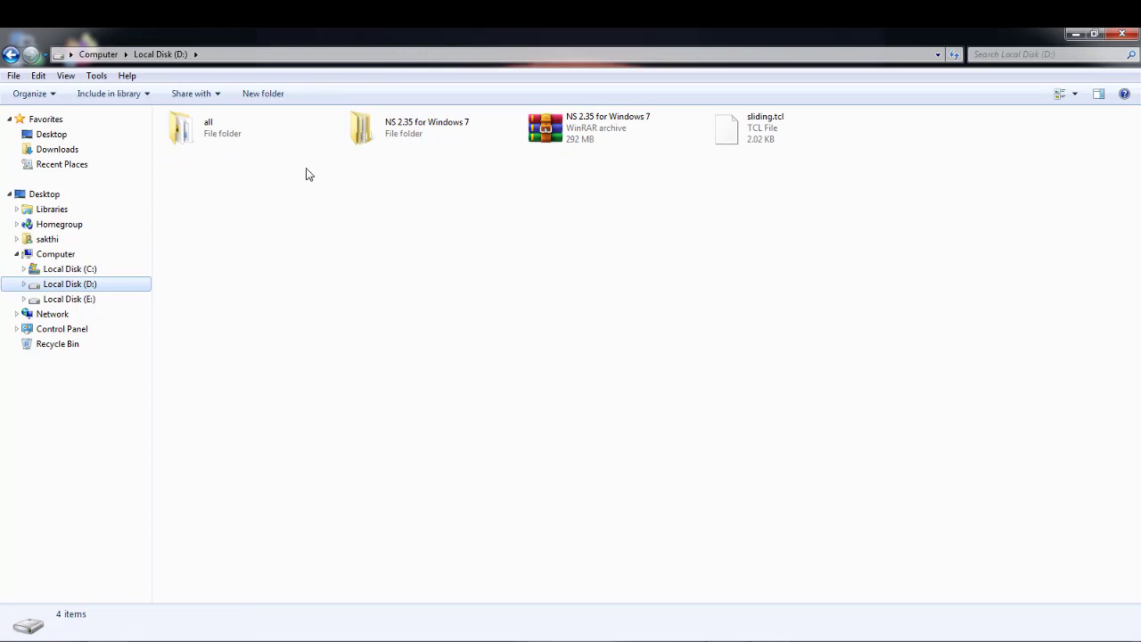
double_click(409, 136)
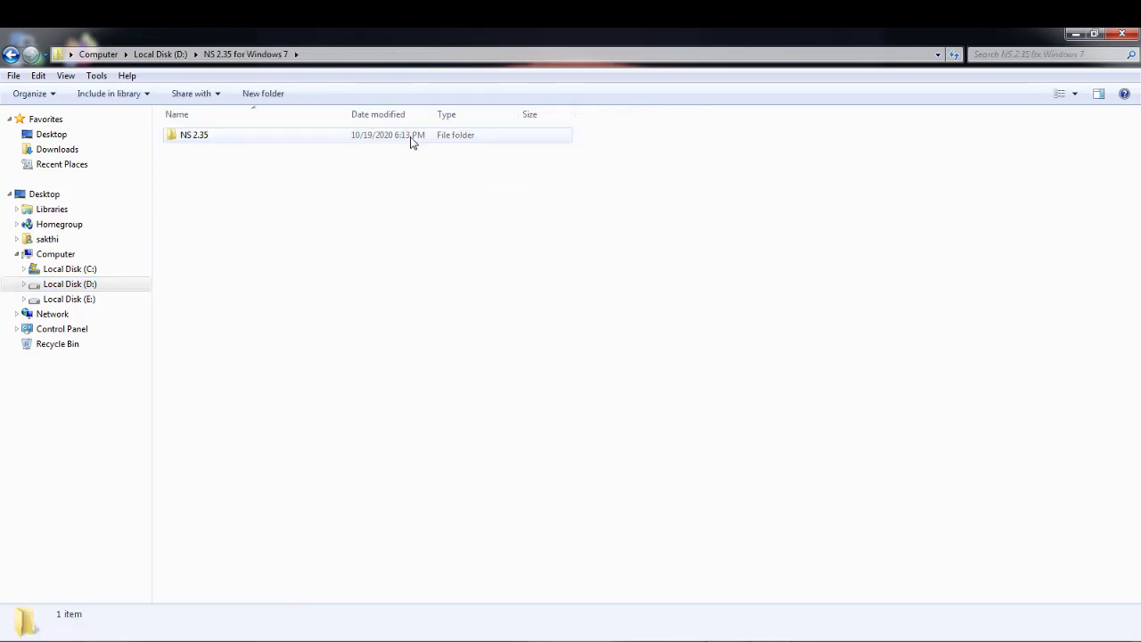
double_click(300, 137)
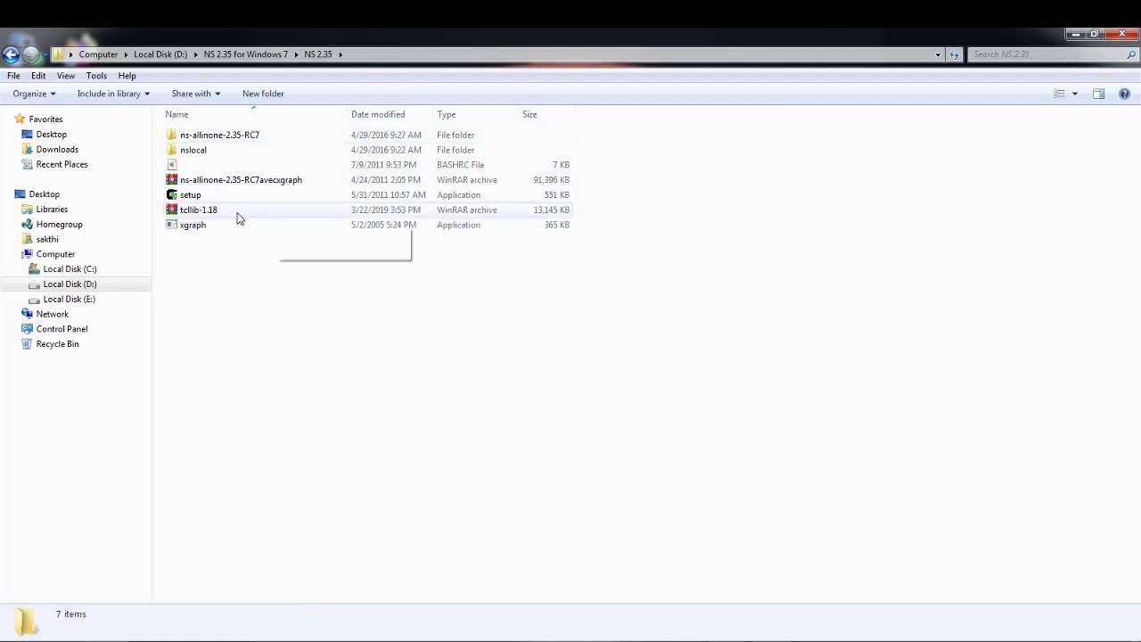
left_click(229, 142)
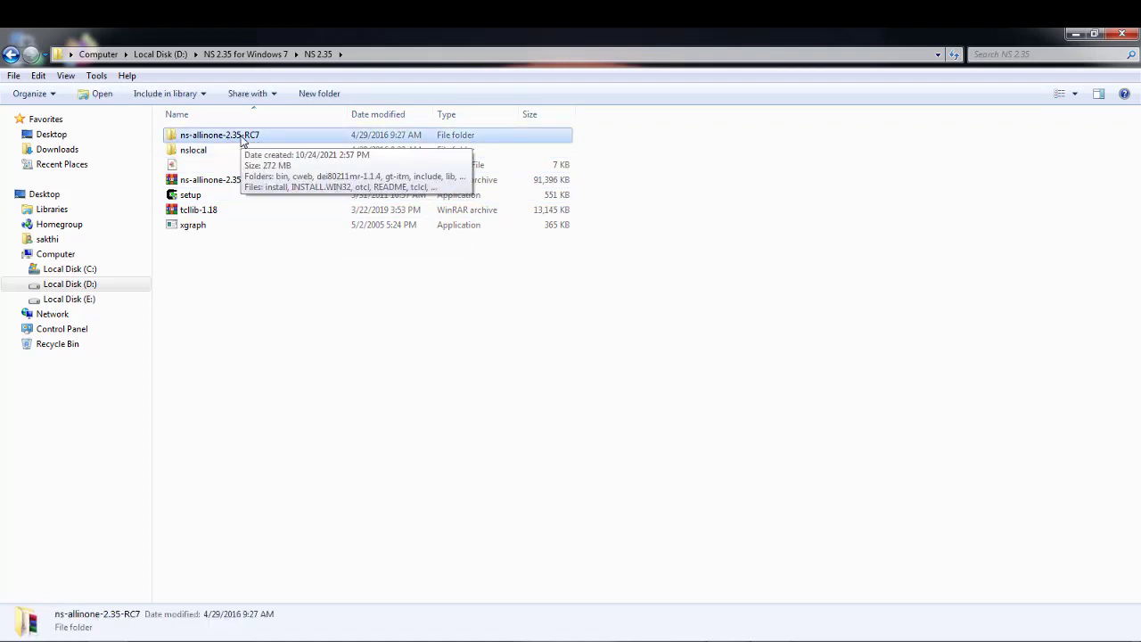
right_click(241, 136)
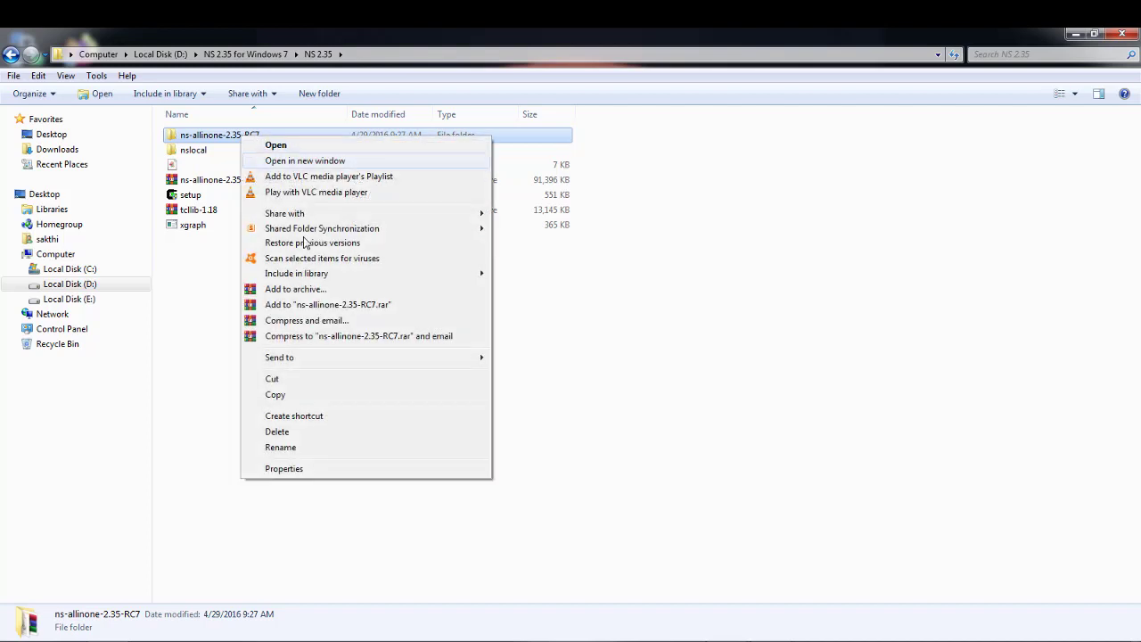
left_click(304, 403)
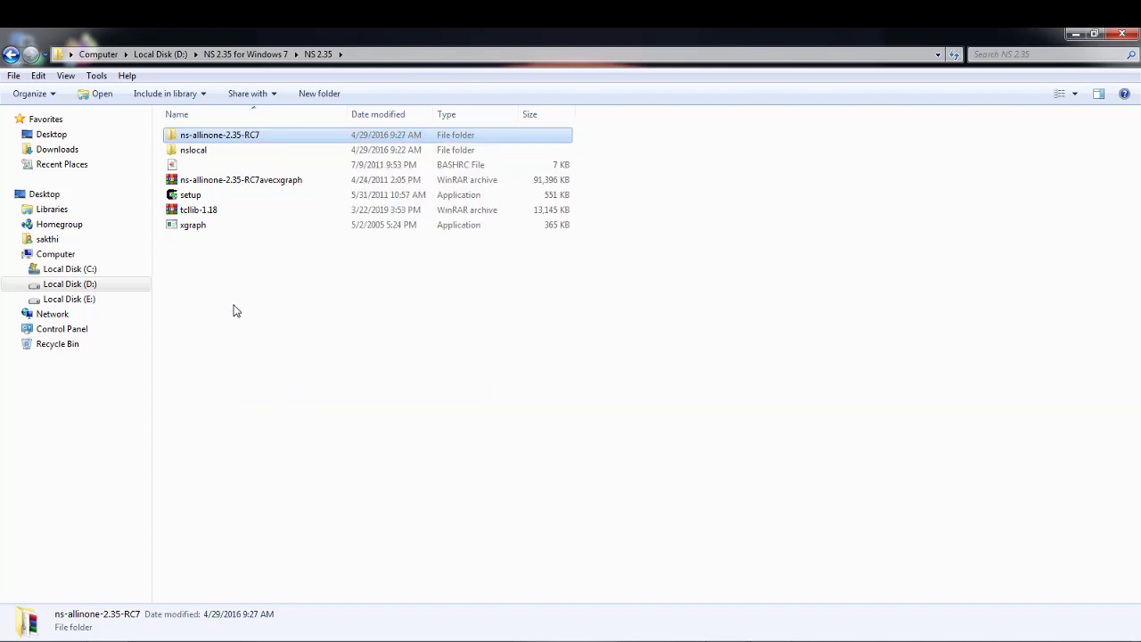
left_click(98, 273)
double_click(219, 152)
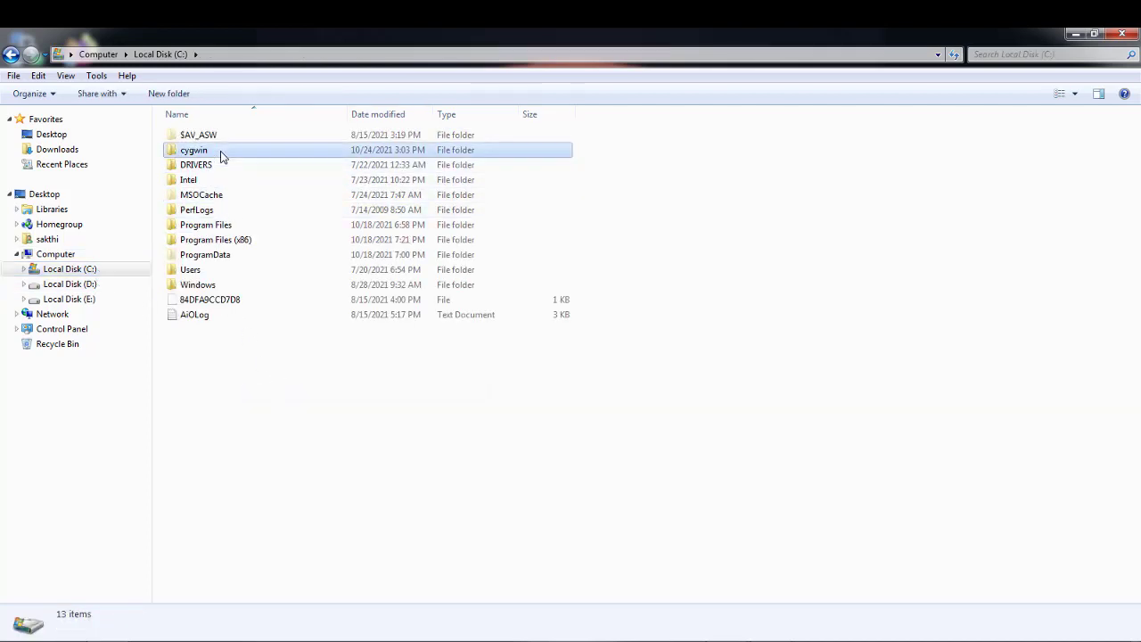
double_click(207, 196)
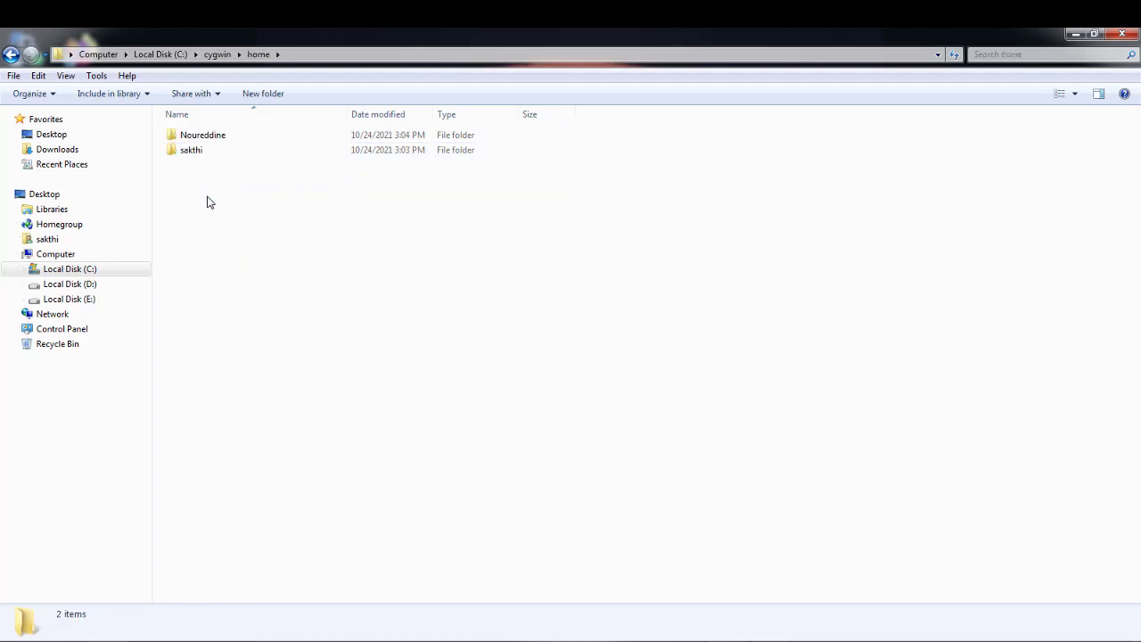
double_click(220, 140)
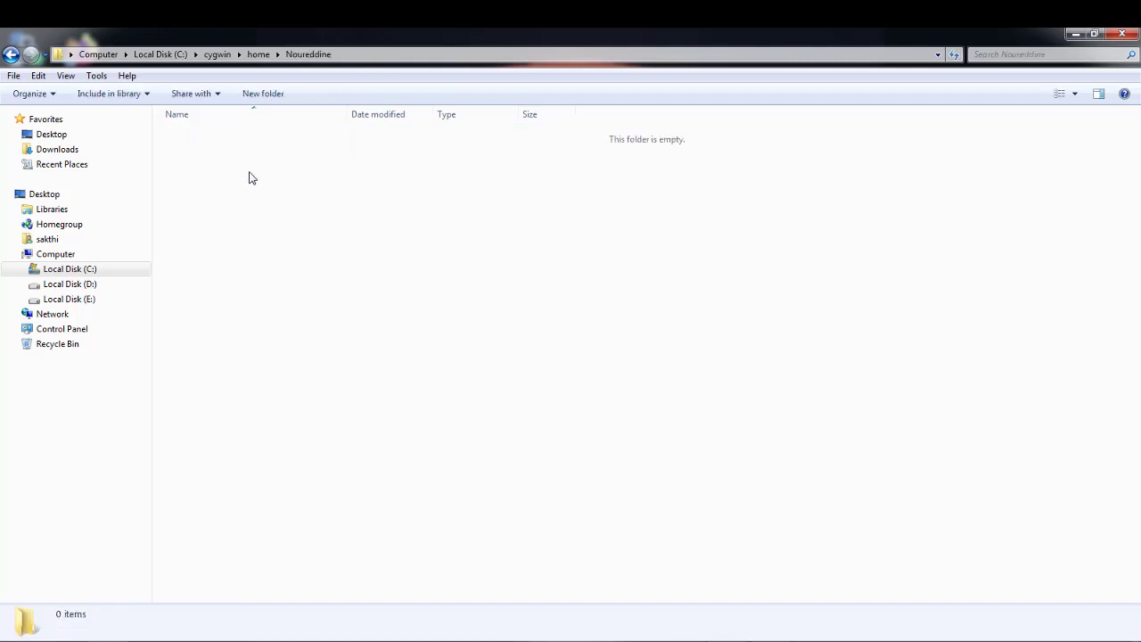
right_click(260, 194)
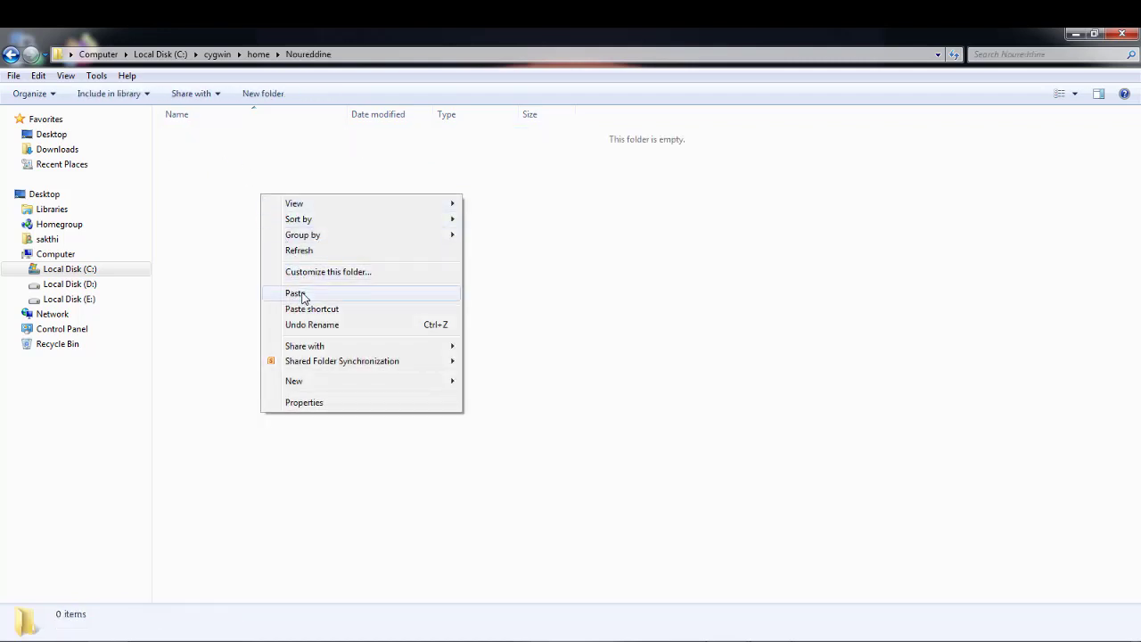
left_click(296, 293)
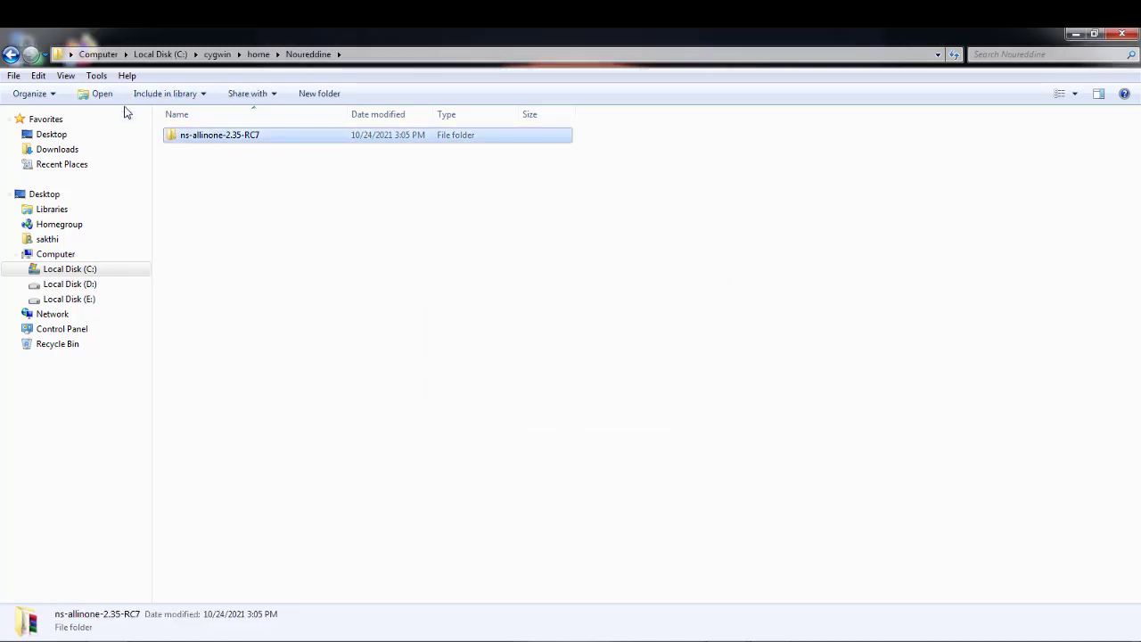
Step: Open the .bashrc file from D:\NS 2.35 for Windows 7\NS 2.35 in EditPlus, review its library and path exports, and return to the folder
left_click(74, 289)
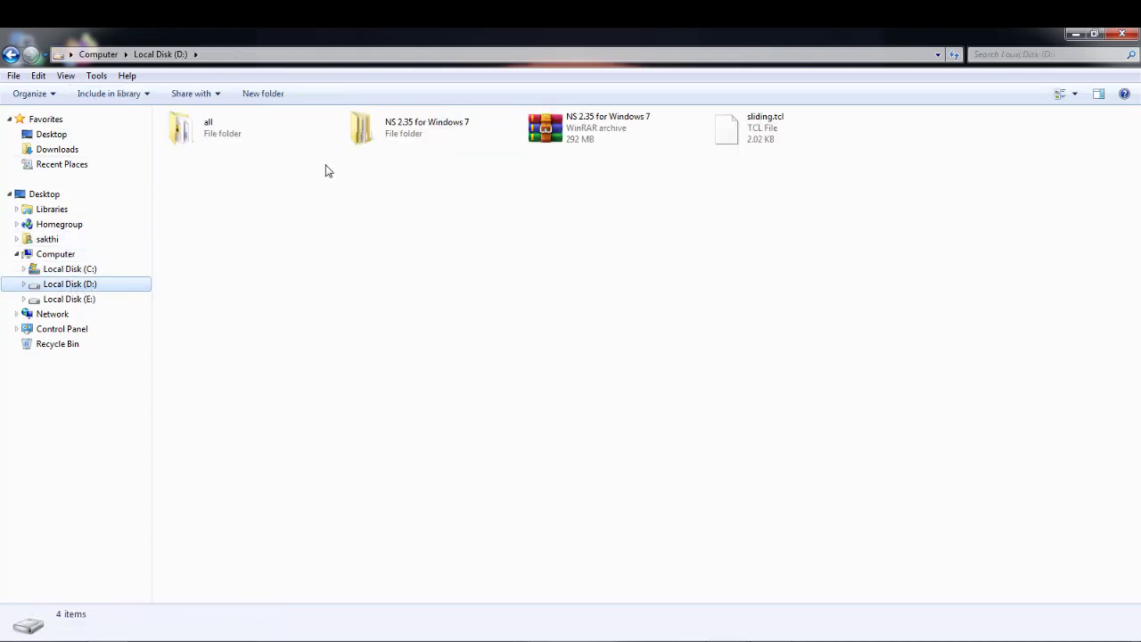
double_click(426, 134)
double_click(246, 140)
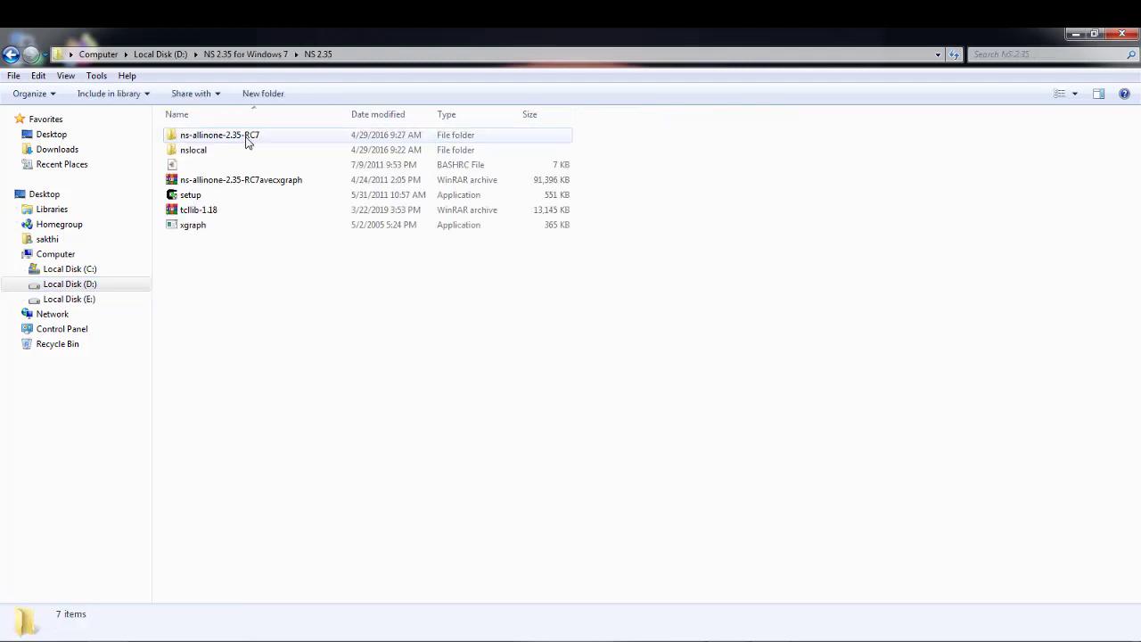
left_click(200, 169)
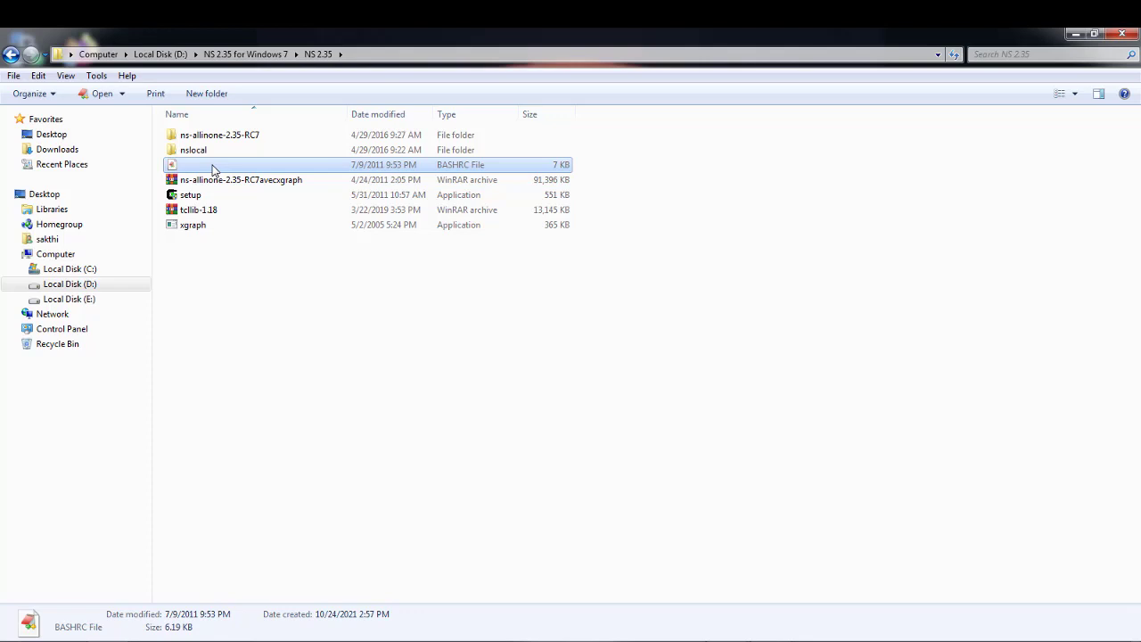
right_click(214, 169)
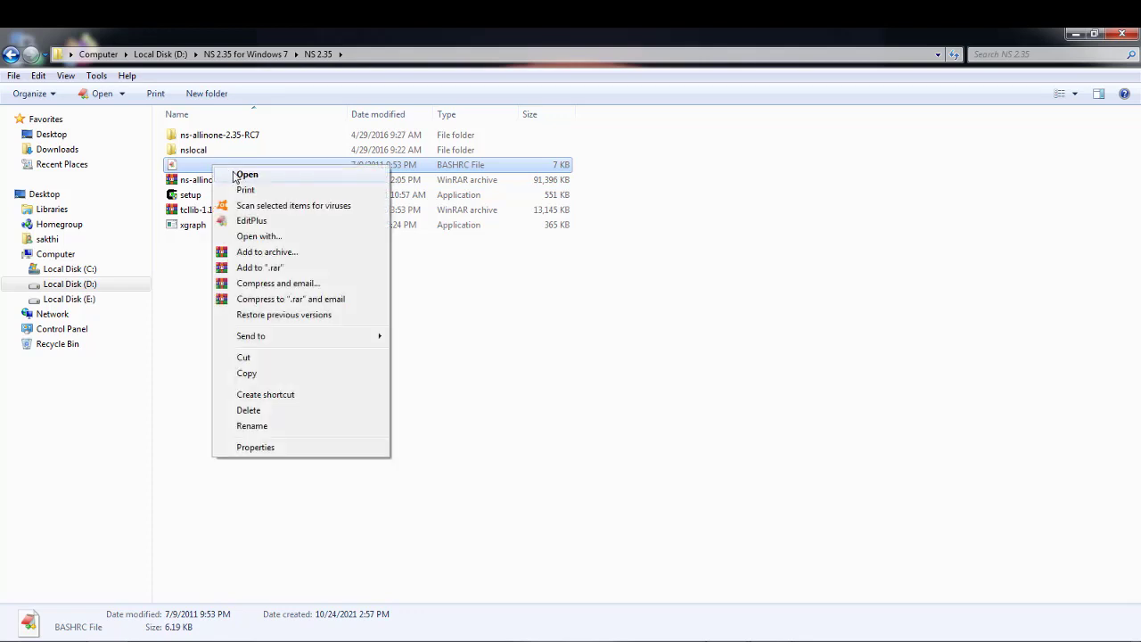
left_click(239, 175)
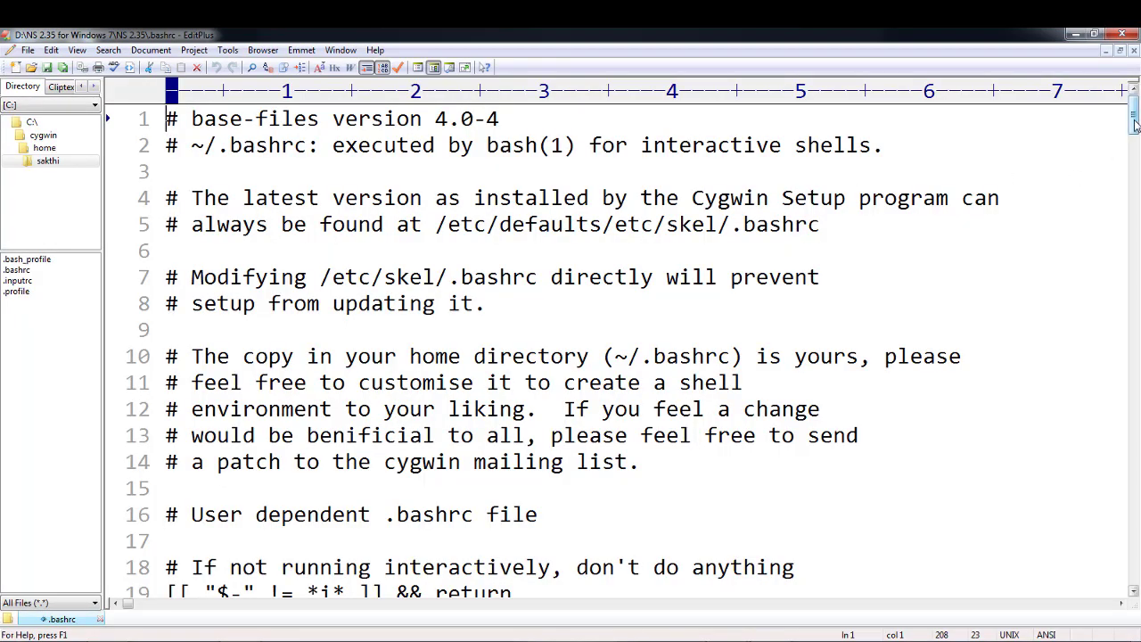
left_click_drag(1135, 129, 1134, 550)
scroll(589, 252, "up", 1)
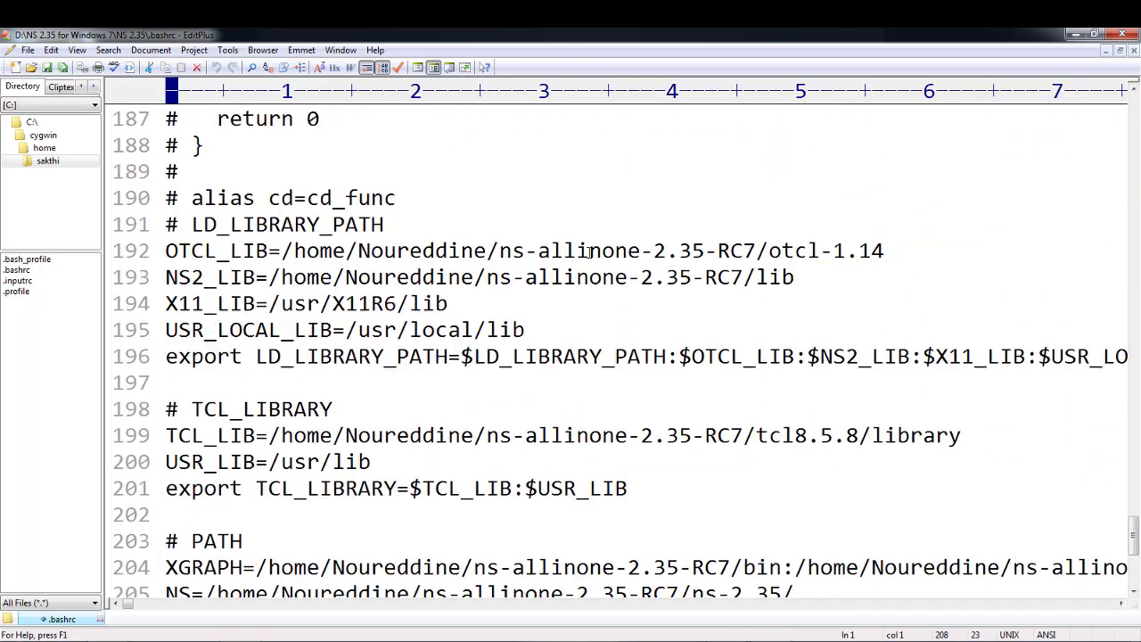
left_click(198, 223)
key("alt+Tab")
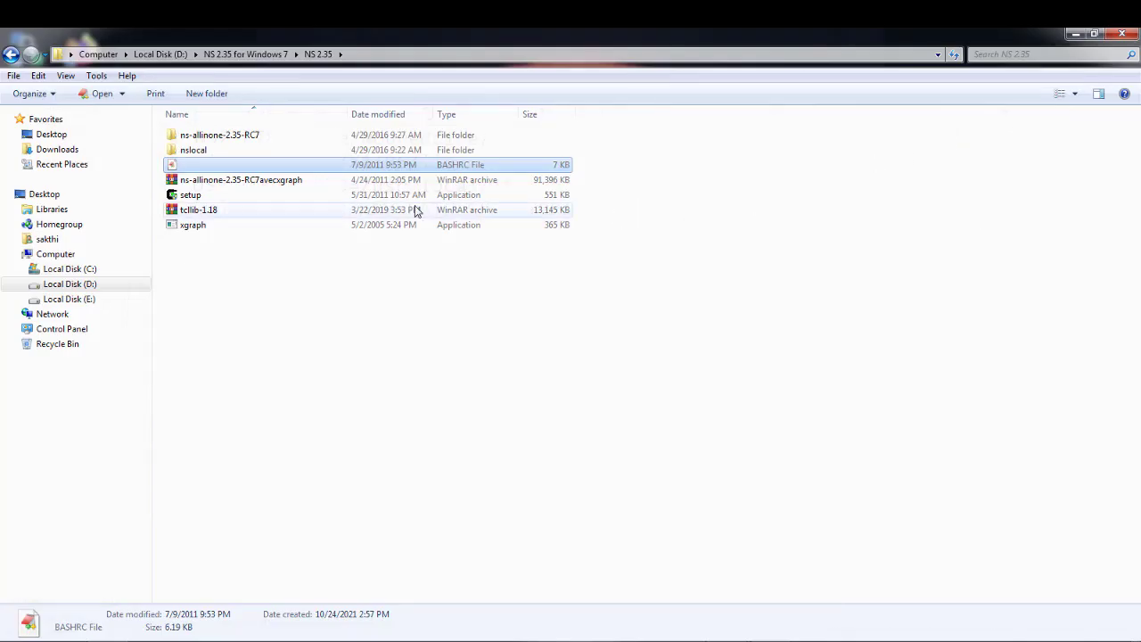
Step: Copy the NS 2.35 package's .bashrc into the user's own folder in C:\cygwin\home, replacing the existing file
right_click(336, 170)
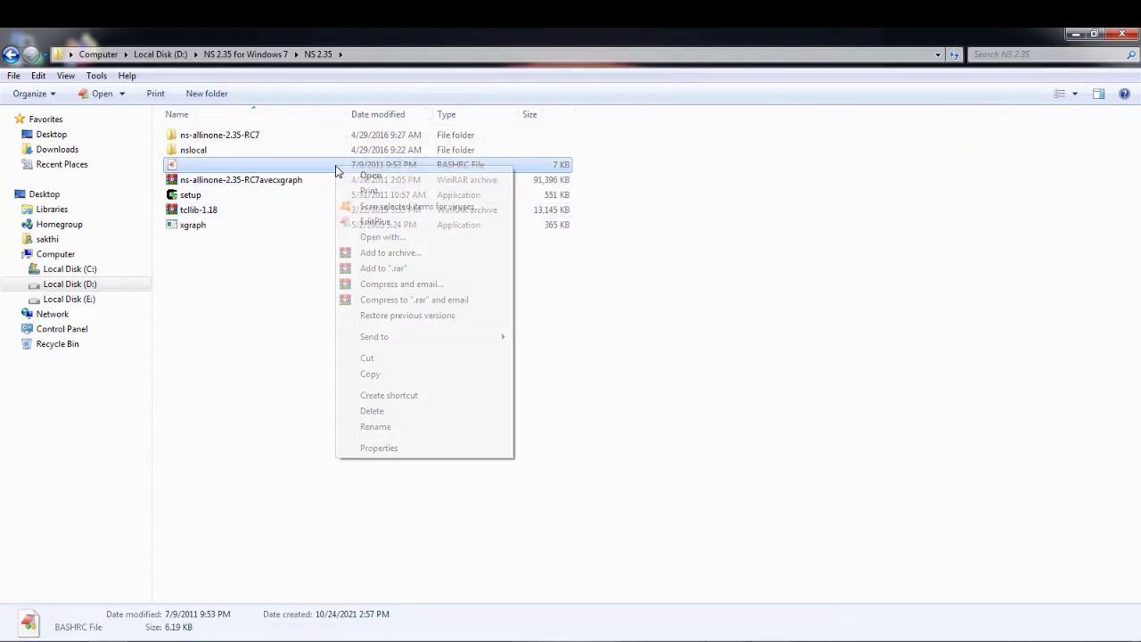
left_click(370, 375)
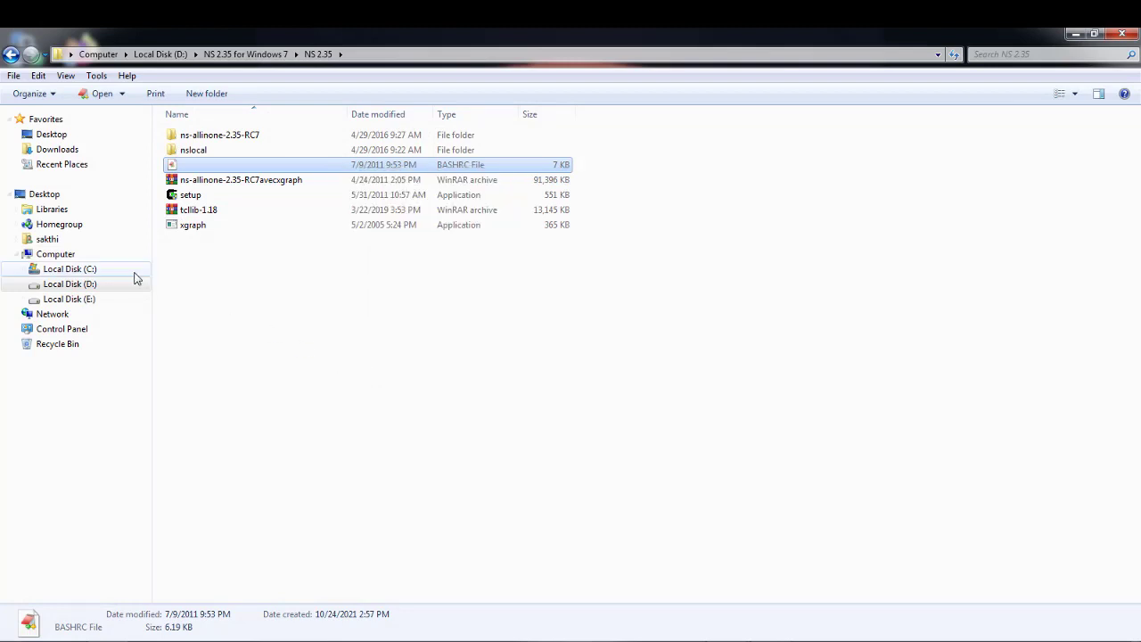
left_click(100, 272)
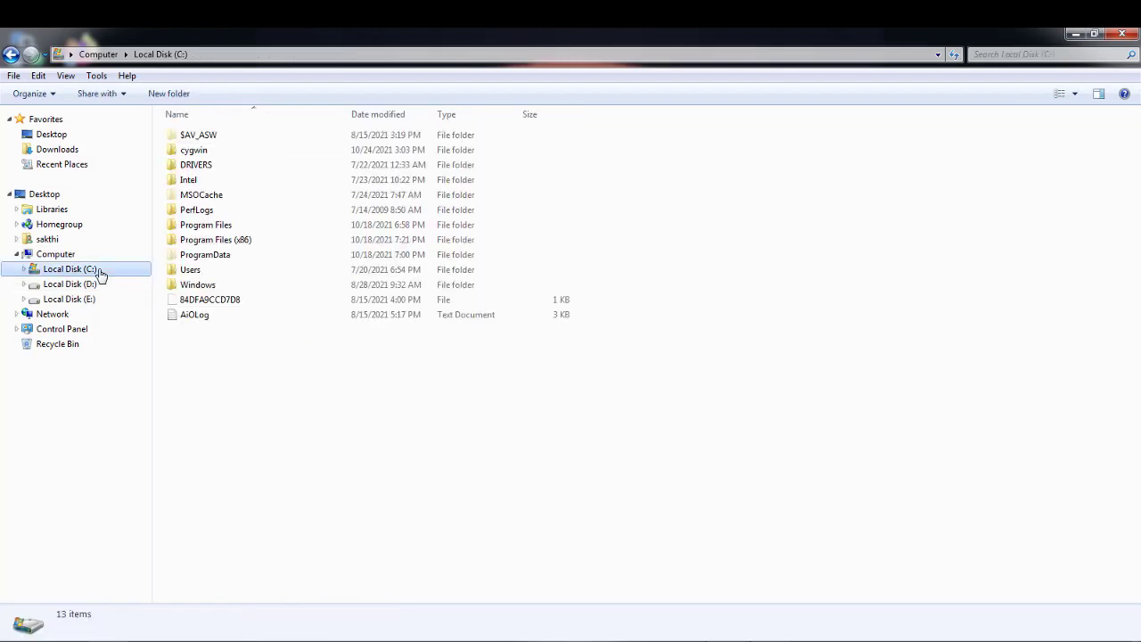
double_click(228, 157)
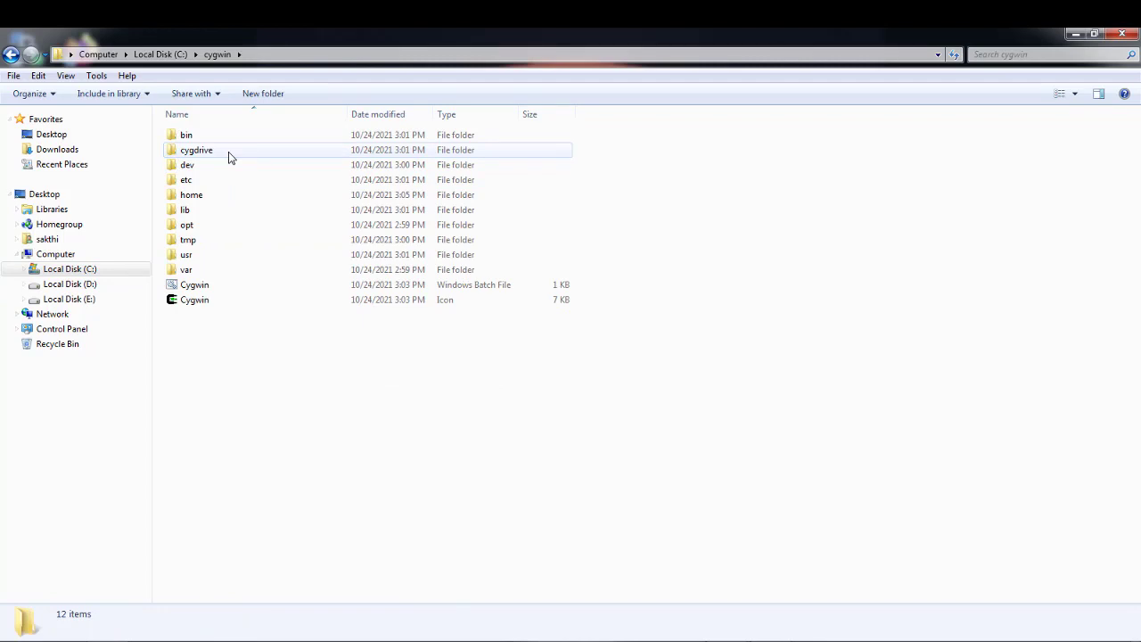
double_click(192, 194)
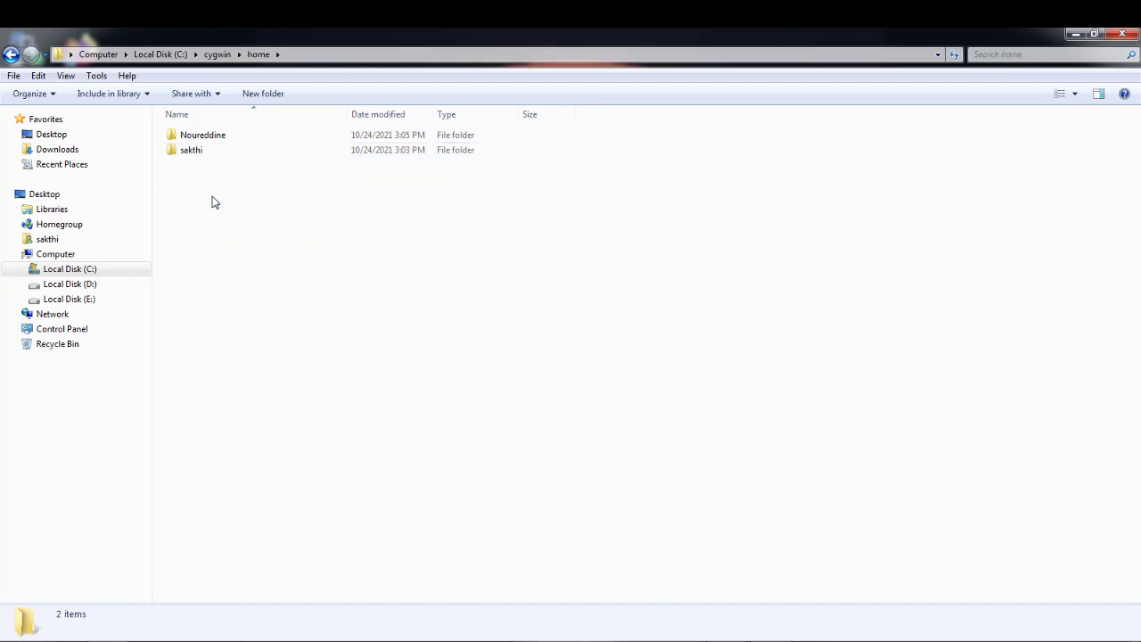
left_click(204, 153)
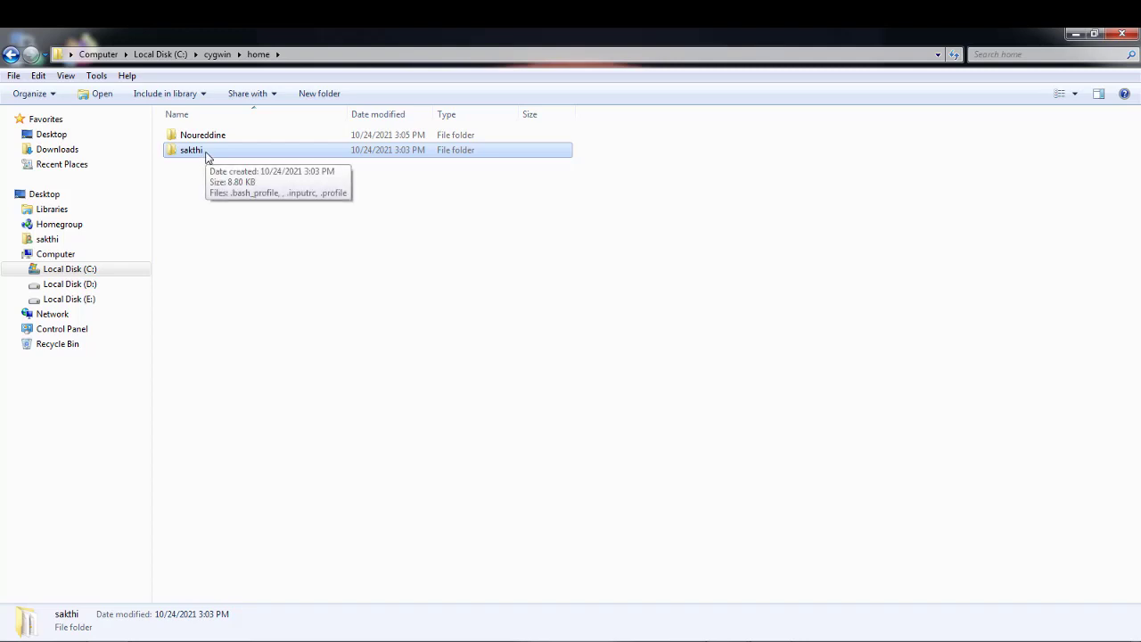
double_click(205, 154)
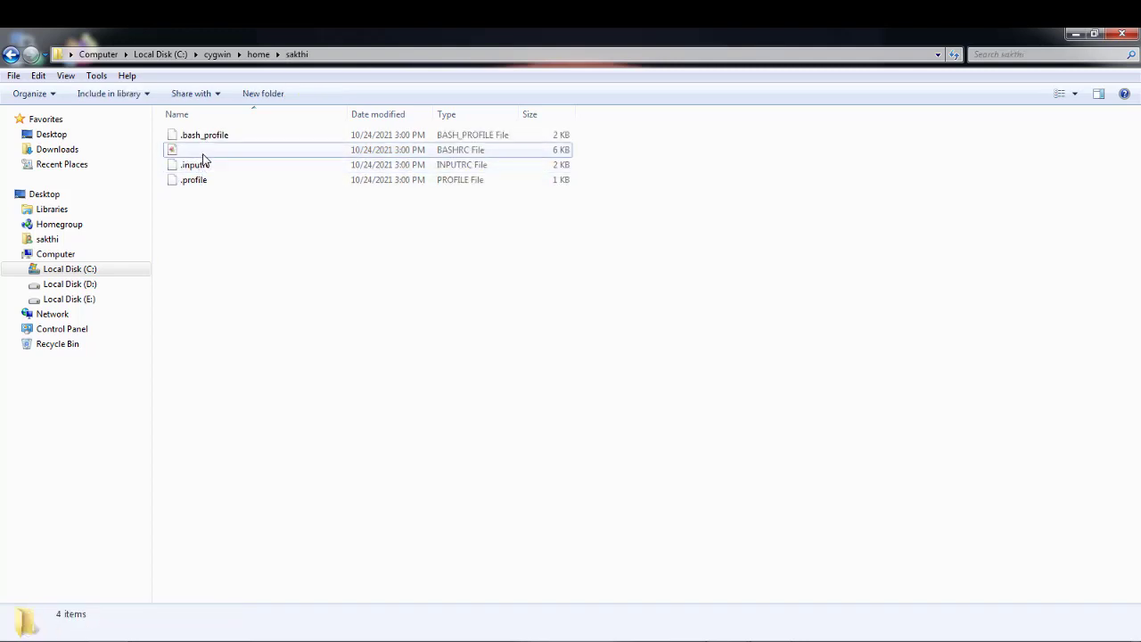
left_click(203, 154)
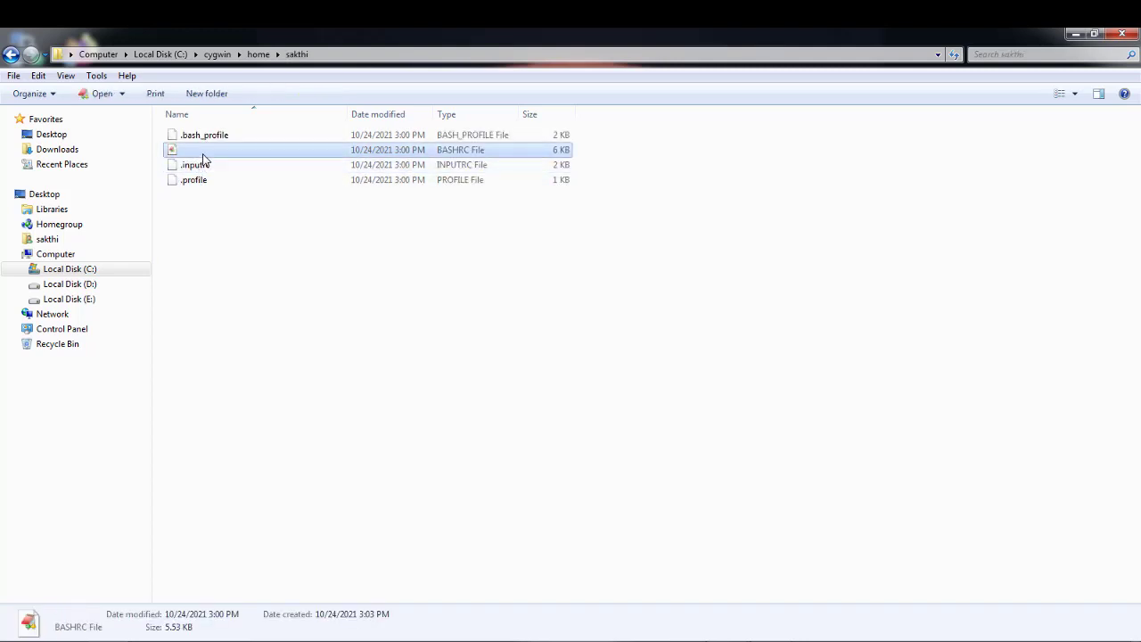
right_click(244, 272)
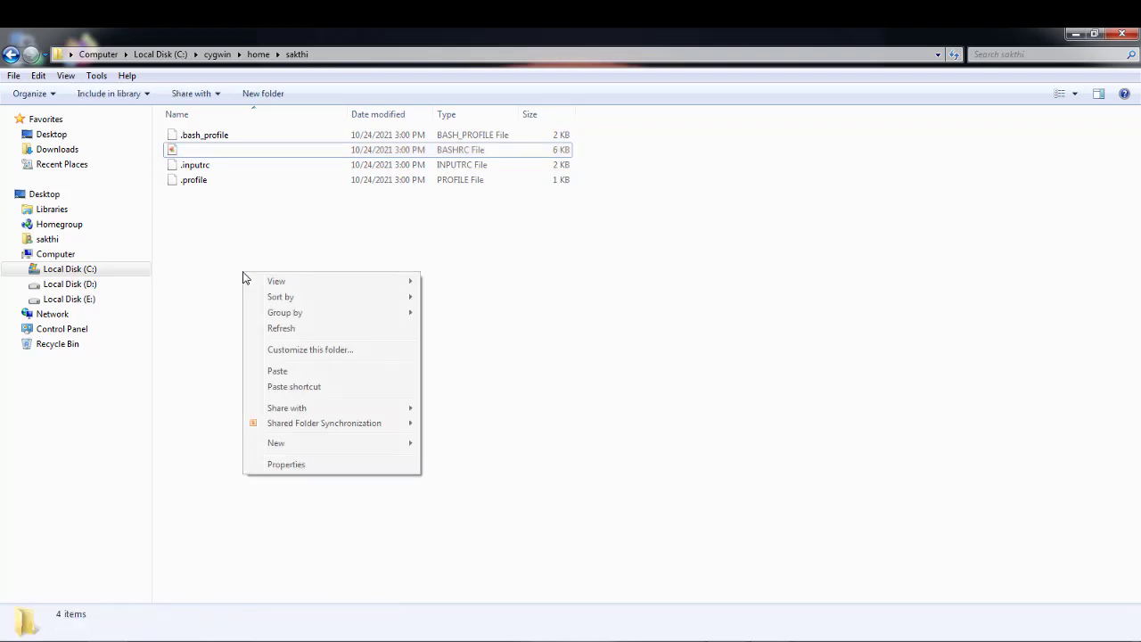
left_click(277, 371)
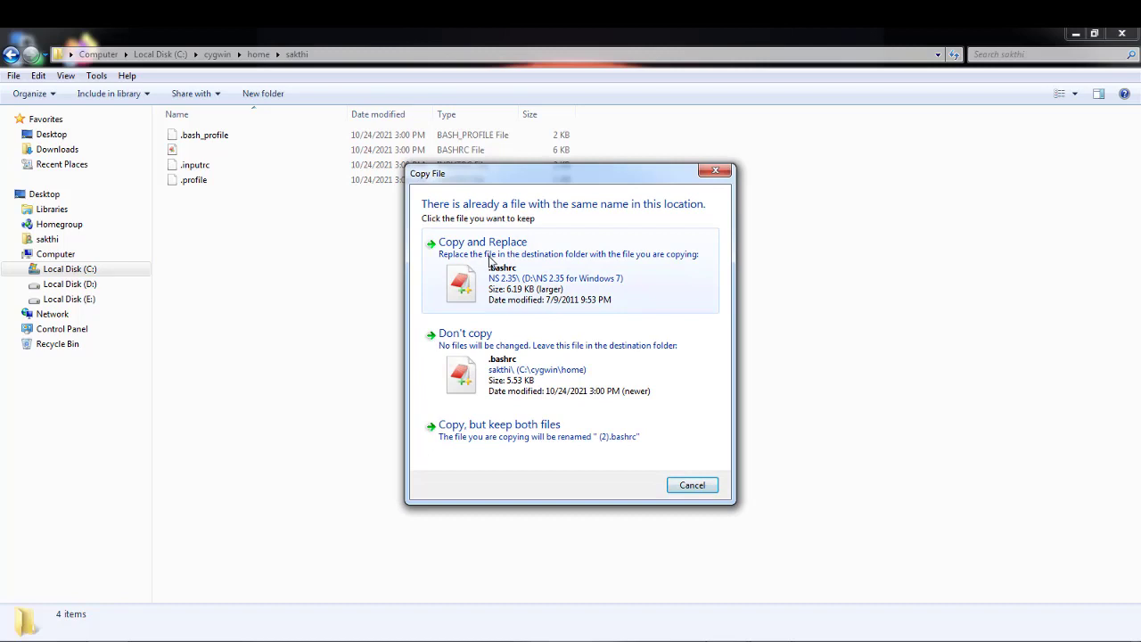
left_click(529, 284)
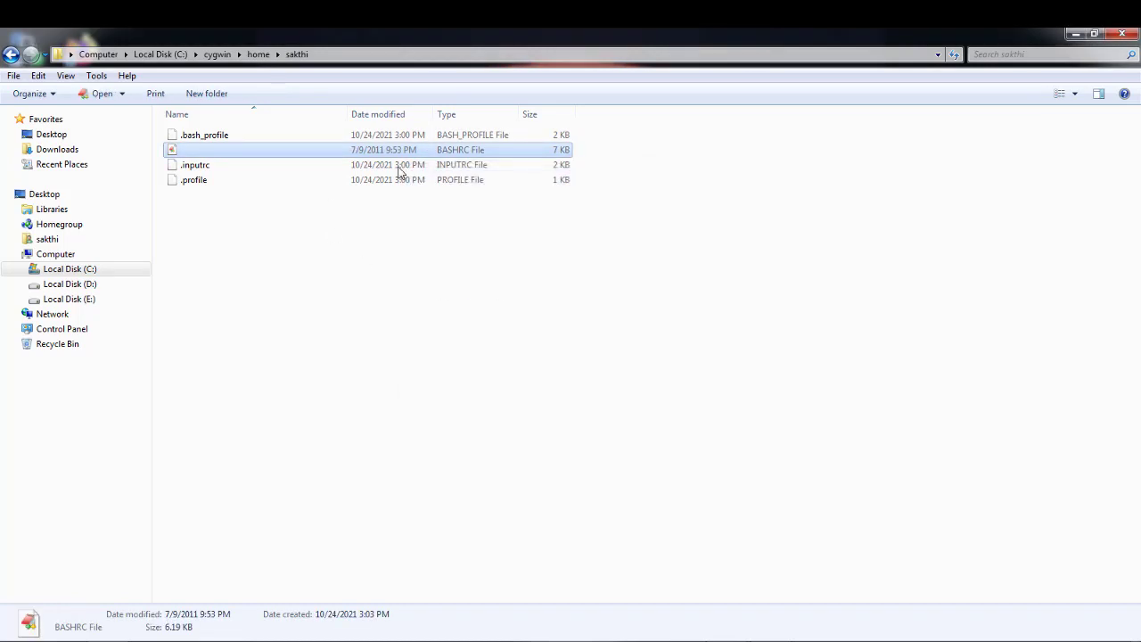
Step: Close File Explorer, launch Cygwin from the desktop, and enter the pwd command to check the working directory
left_click(1122, 34)
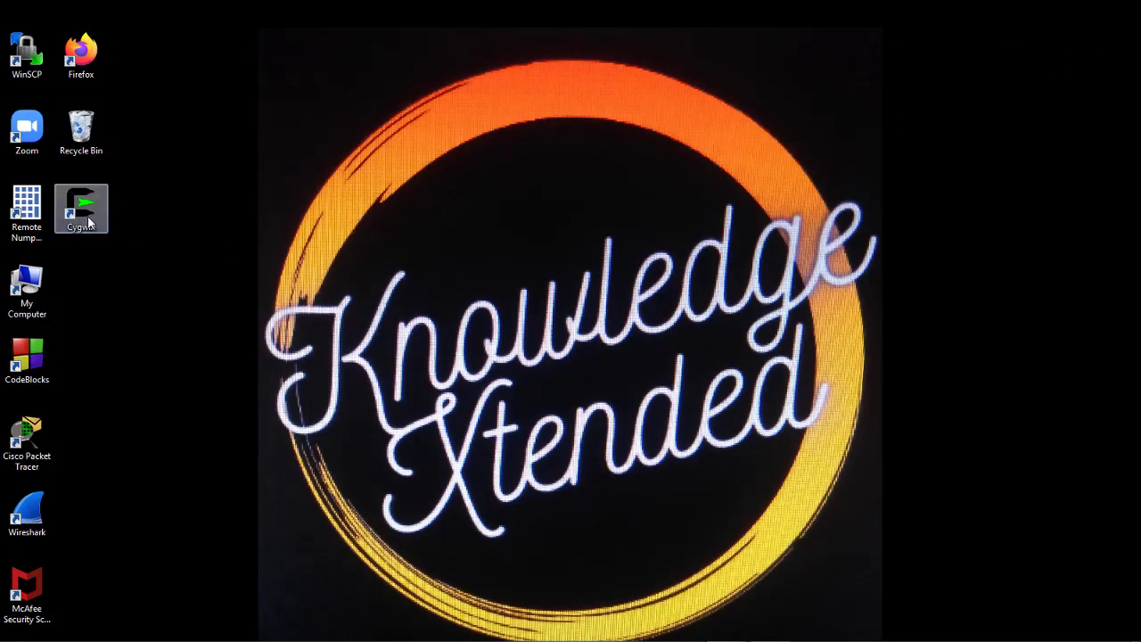
double_click(89, 223)
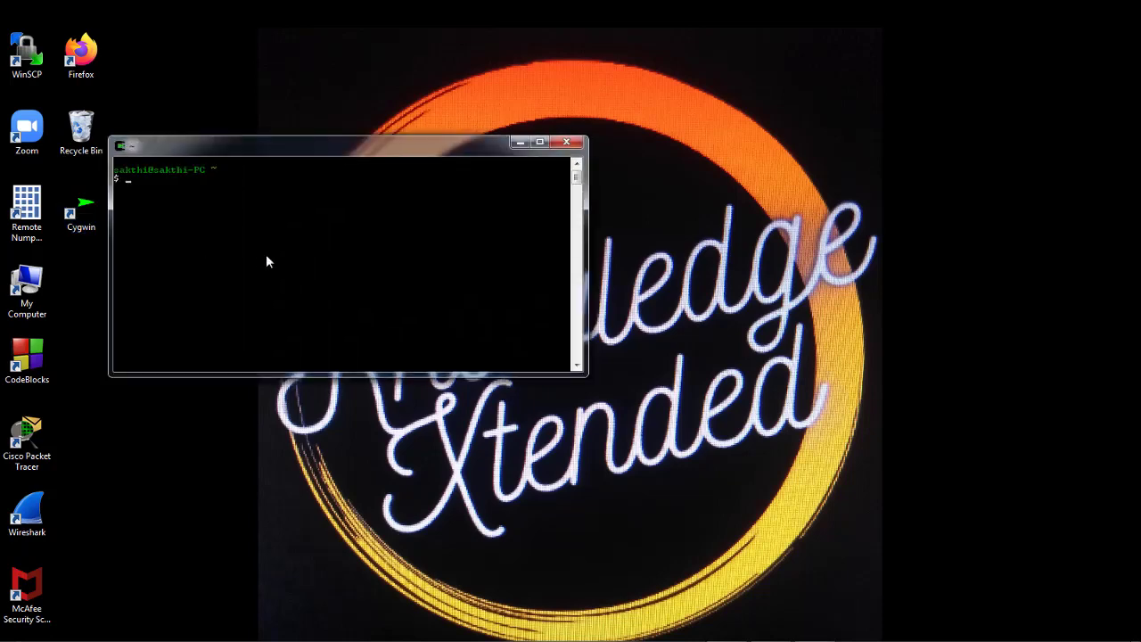
type("pwd")
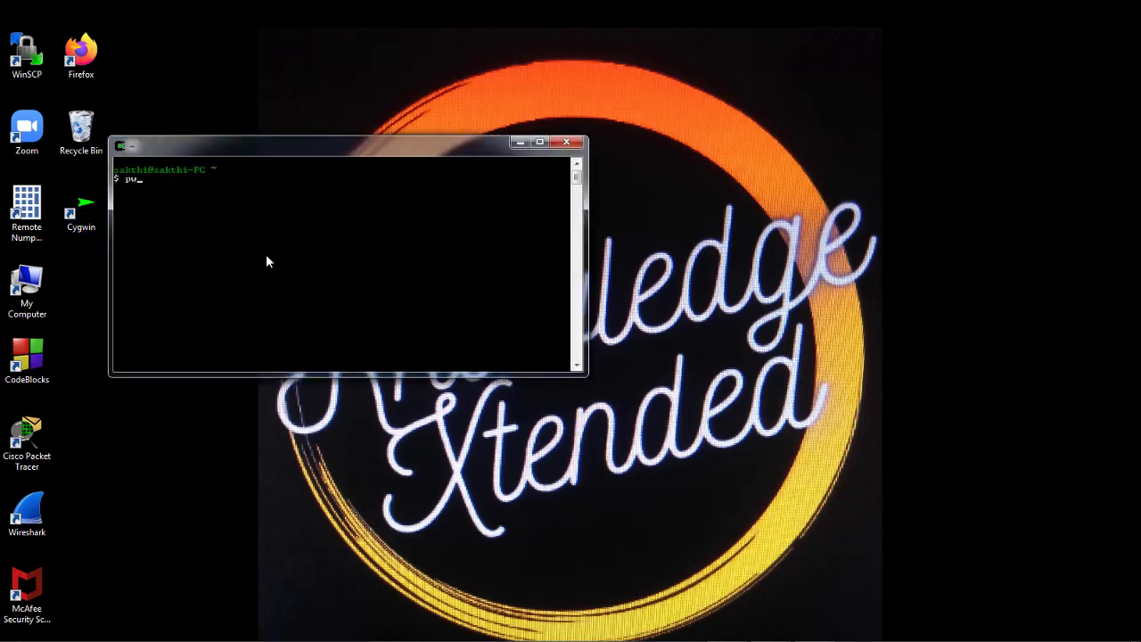